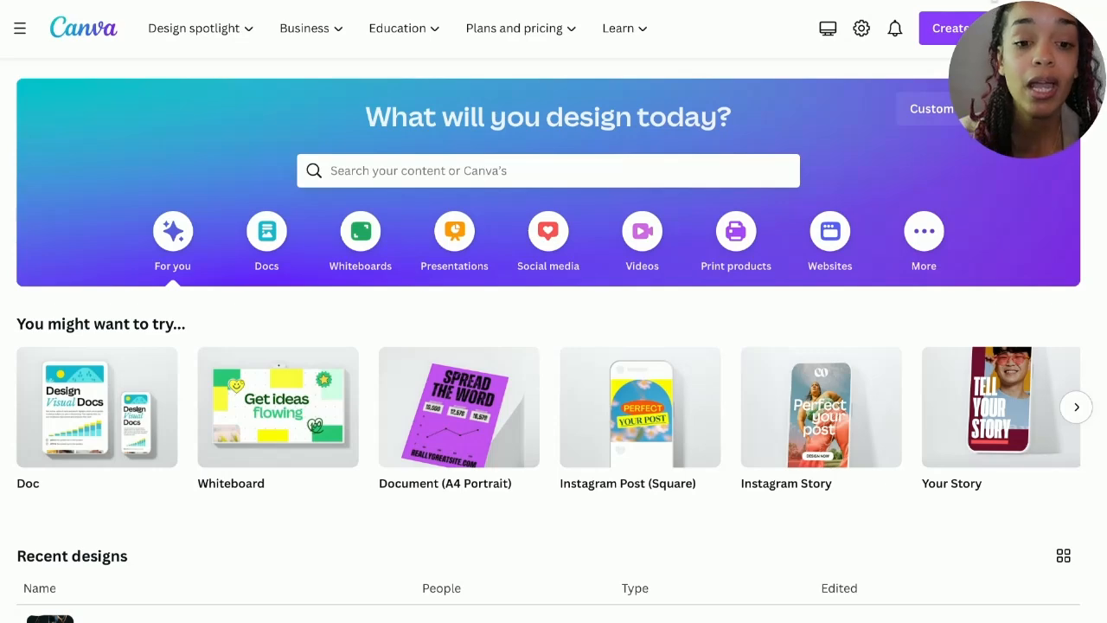
- Browse the suggested design types and create a new blank Document (A4 Portrait) design
left_click(1075, 410)
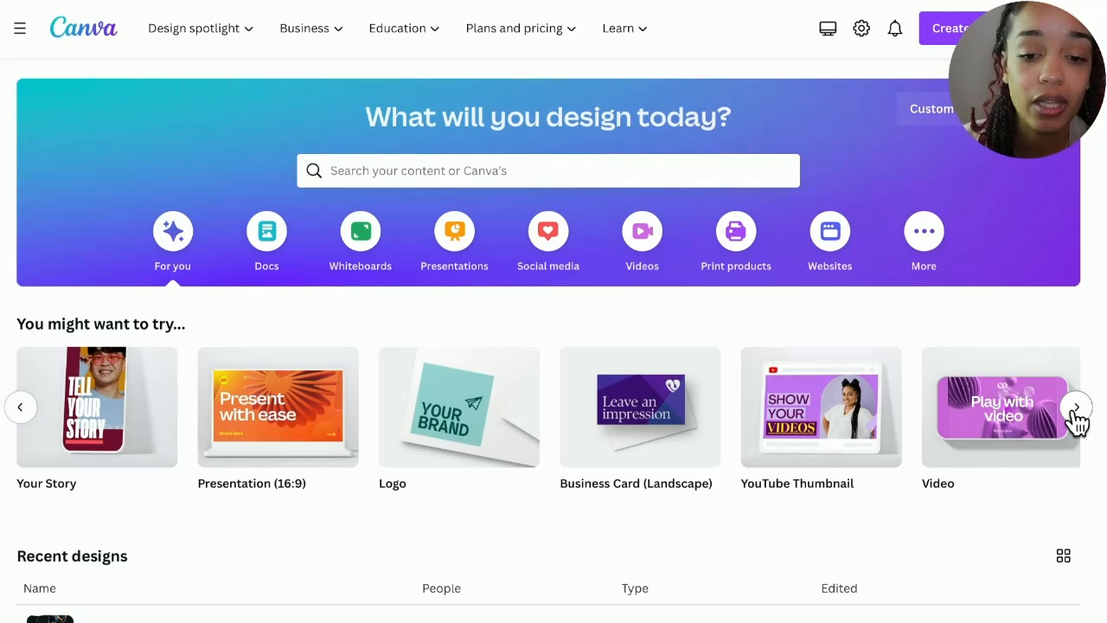
left_click(1074, 412)
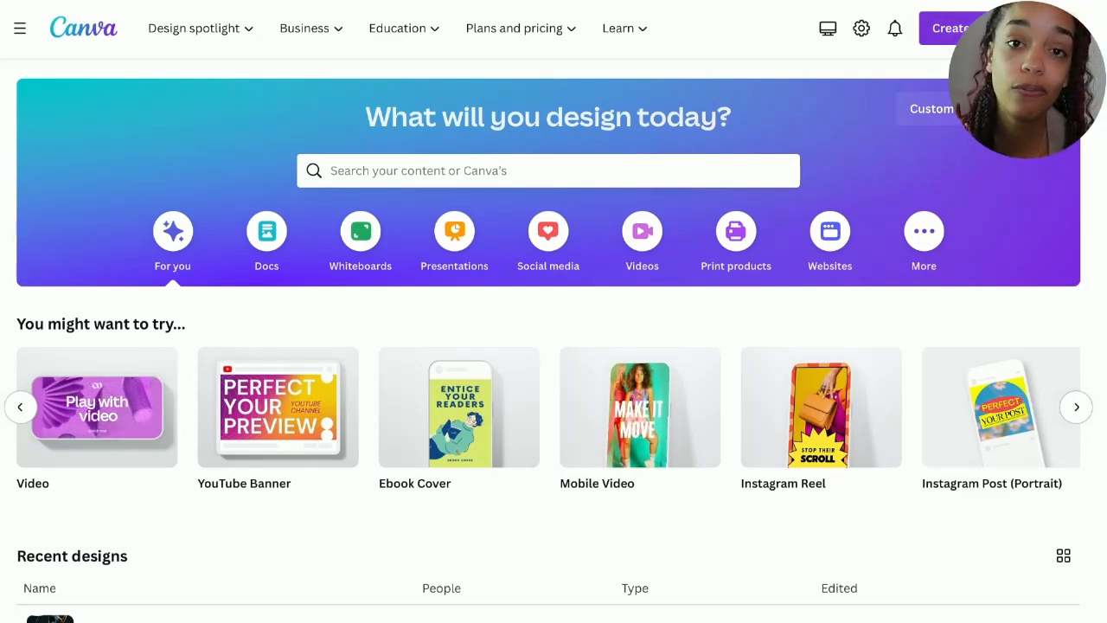
left_click(951, 27)
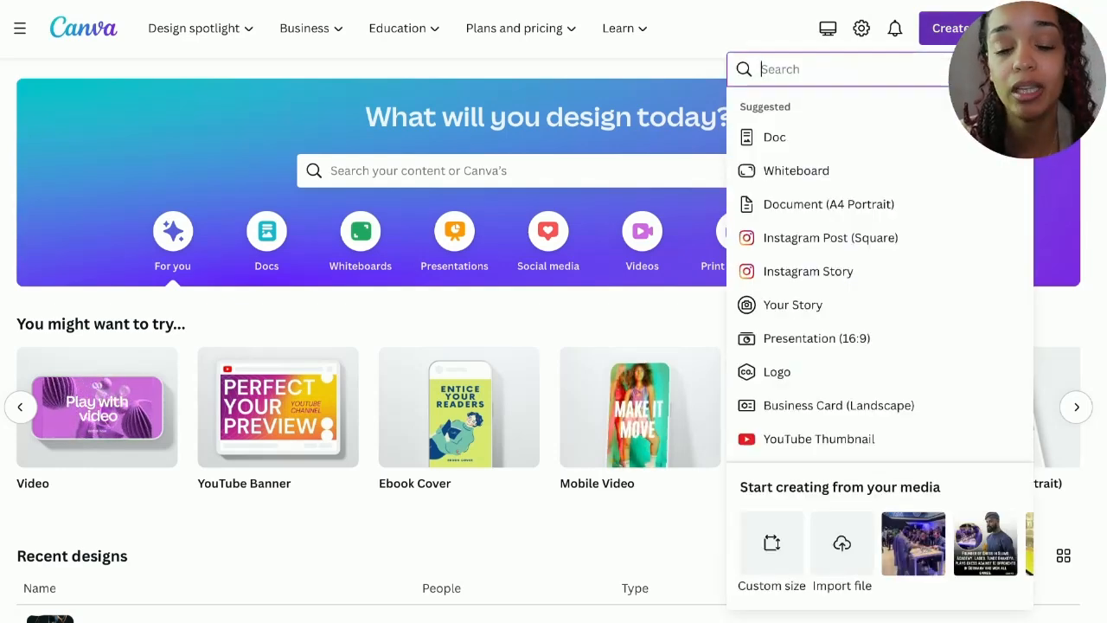
left_click(811, 204)
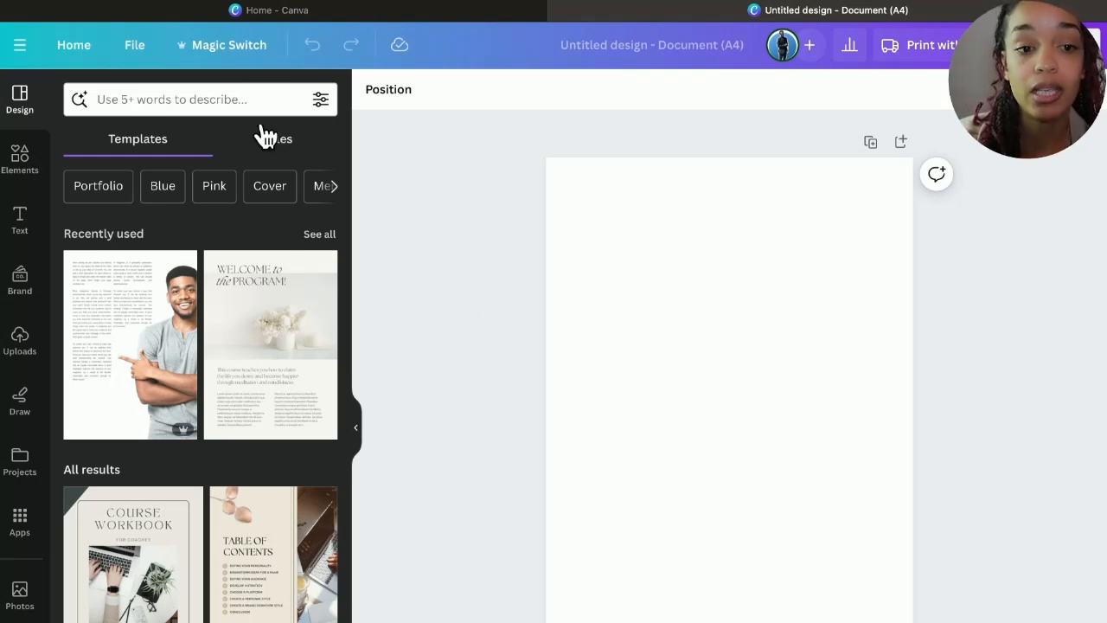
- Search the design templates for "Fitness ebook"
left_click(222, 101)
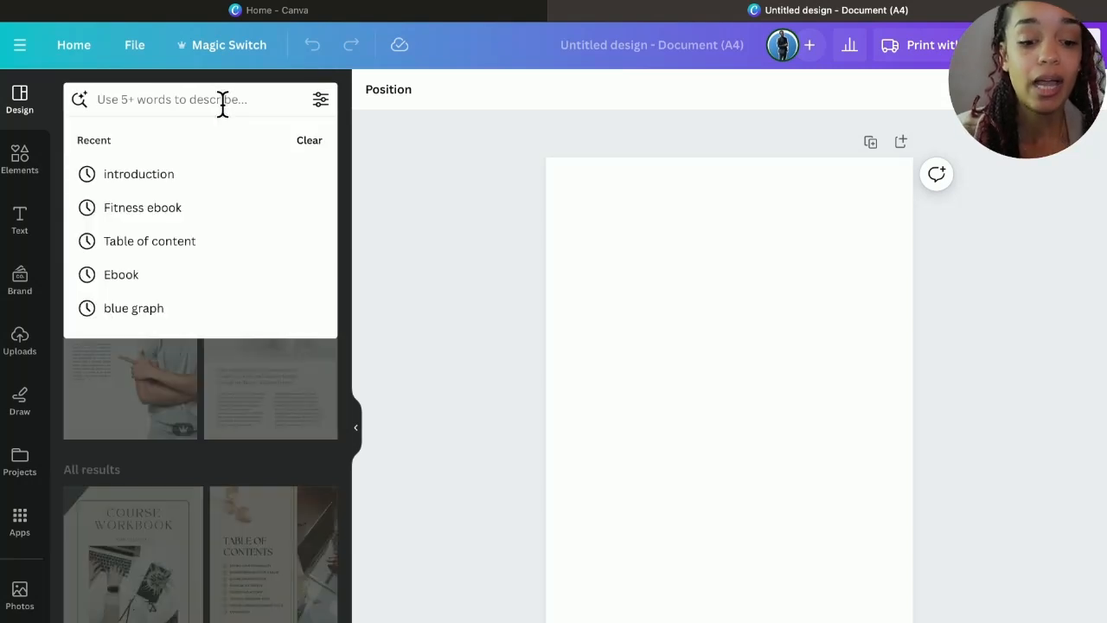
type("Fitness")
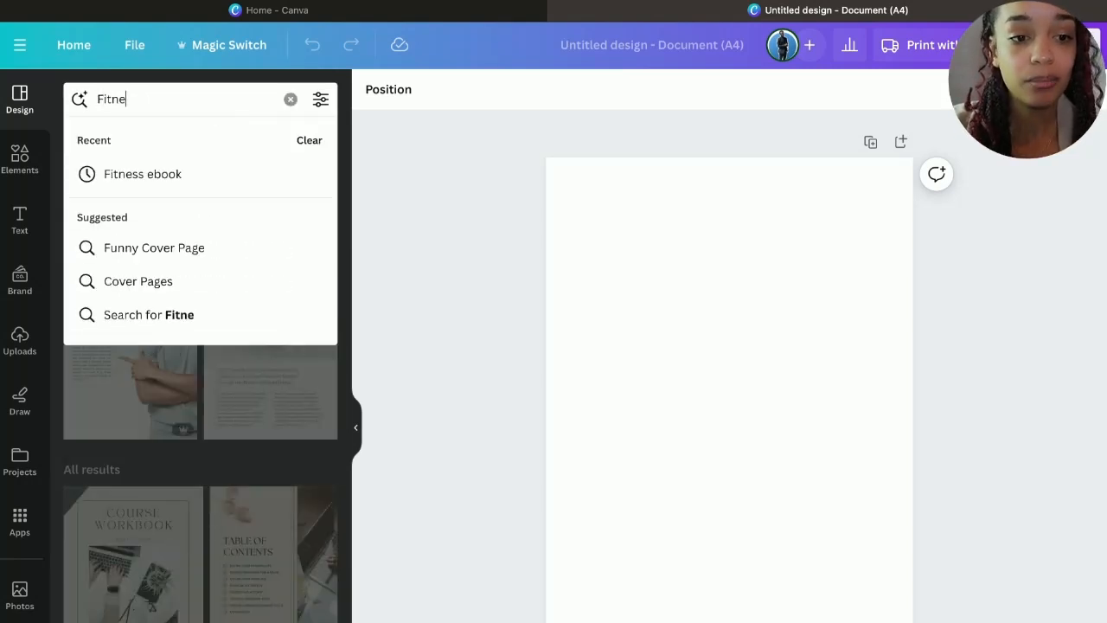
left_click(199, 176)
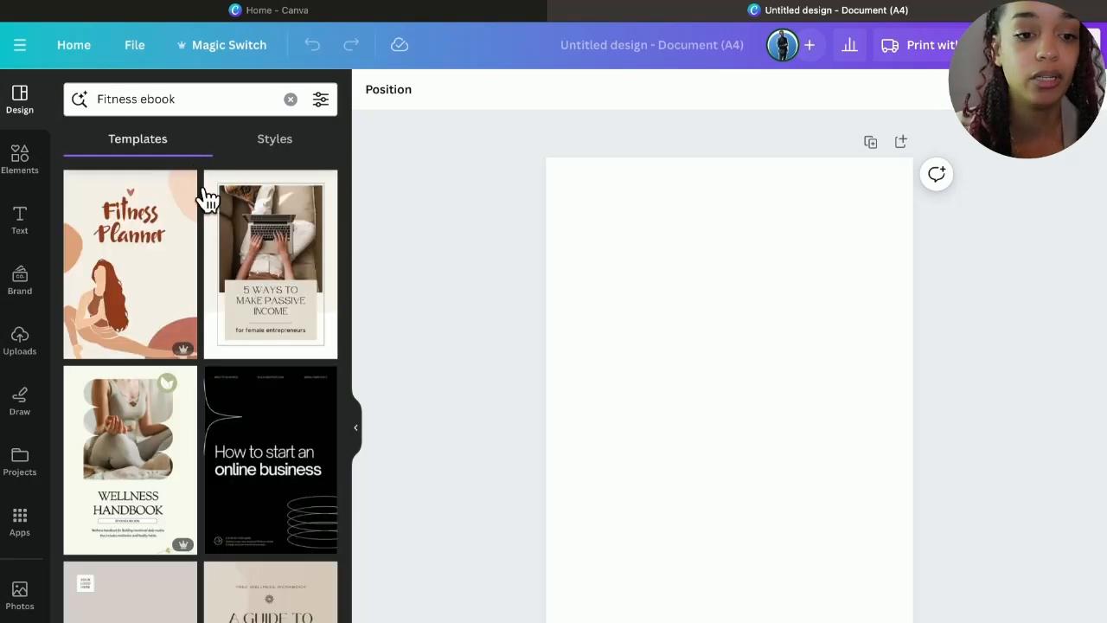
- Browse the template results and apply the "Wellness Handbook" cover of Pink Wellness Workbook - Ebook Lead Magnet to the blank page
scroll(256, 386, "down", 2)
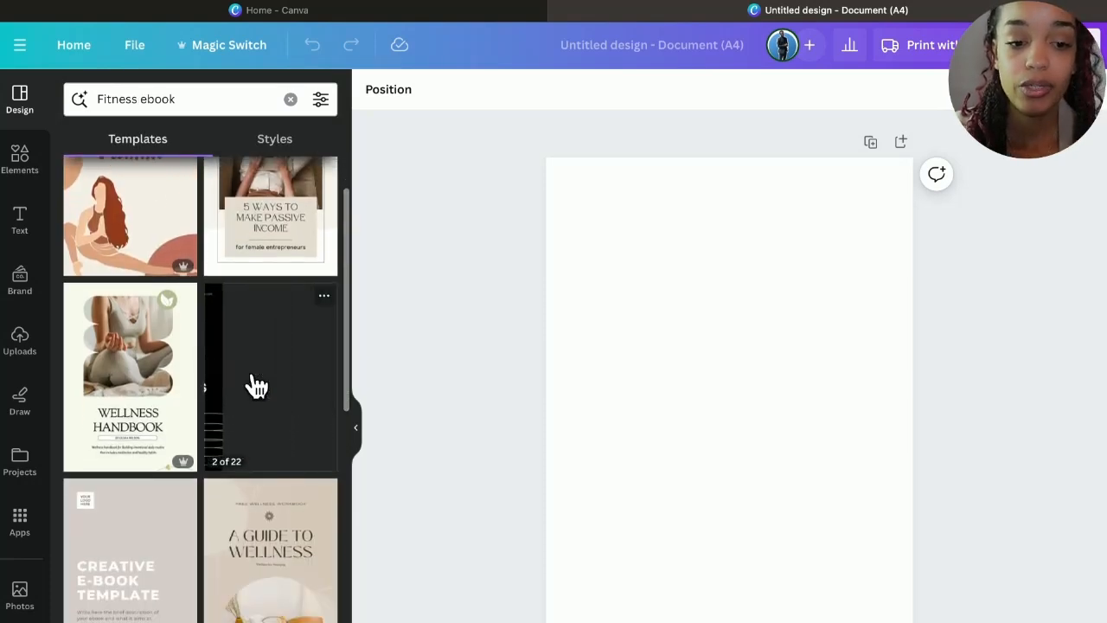
scroll(256, 386, "down", 3)
scroll(255, 380, "down", 6)
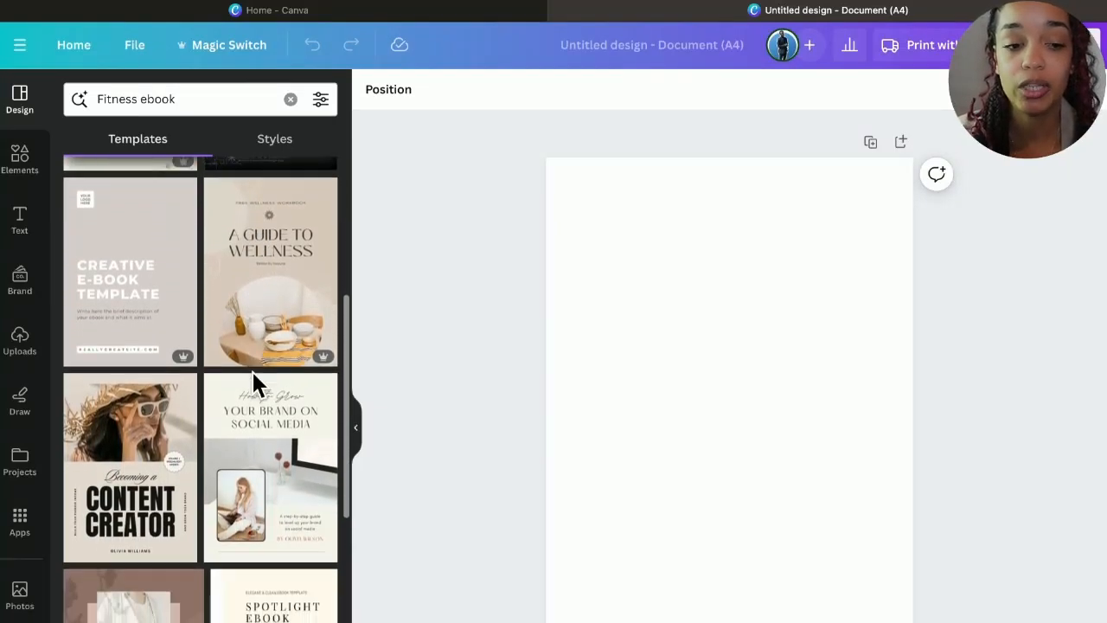
scroll(256, 384, "up", 10)
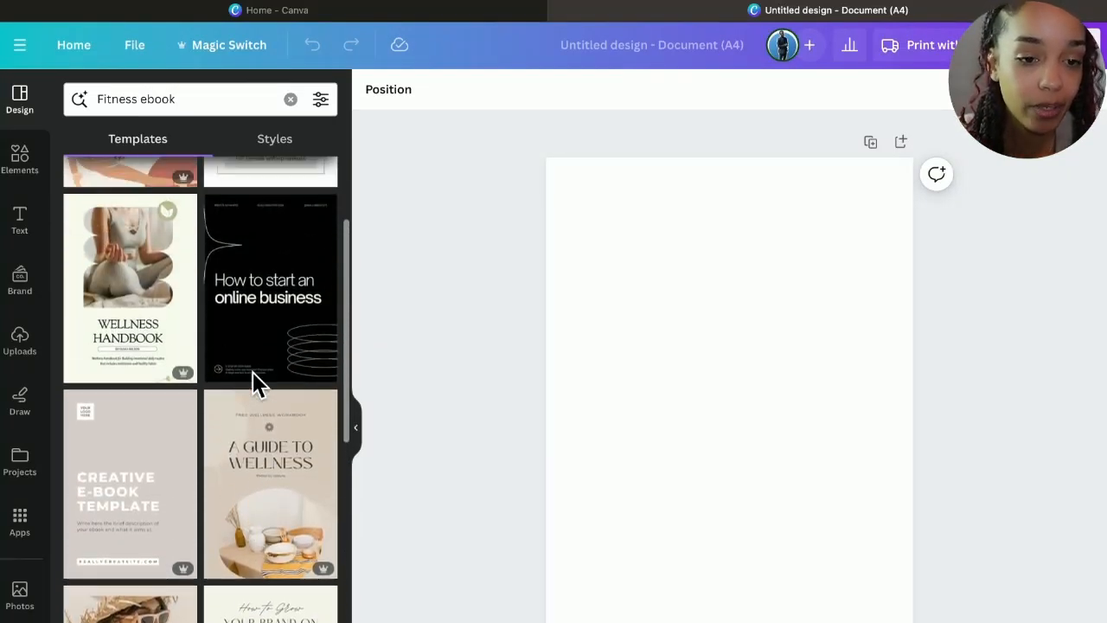
scroll(254, 383, "down", 10)
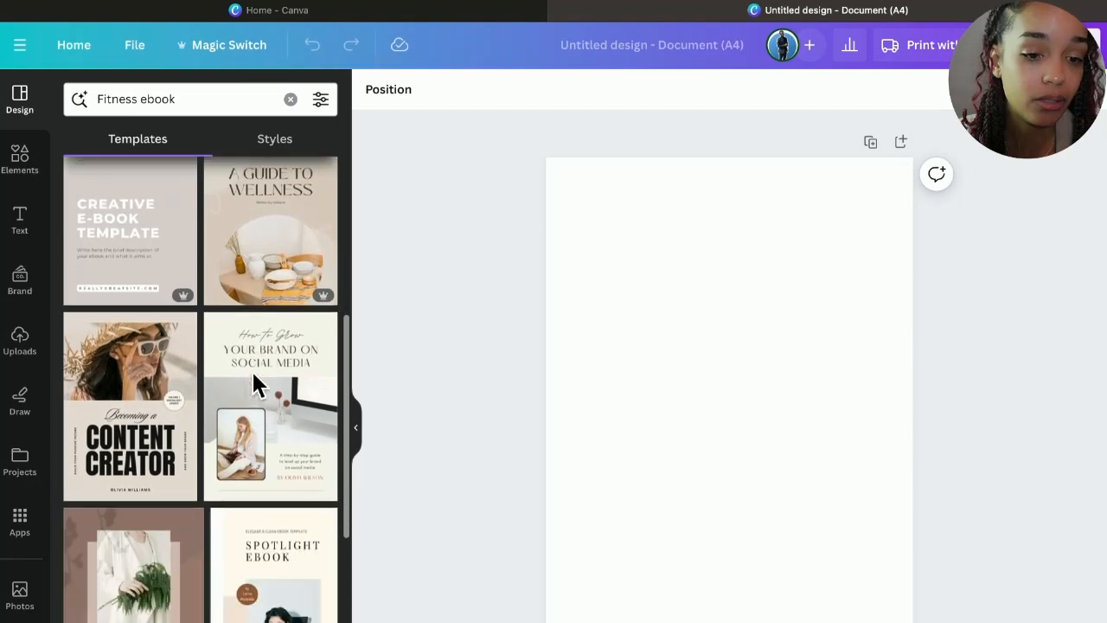
left_click(261, 471)
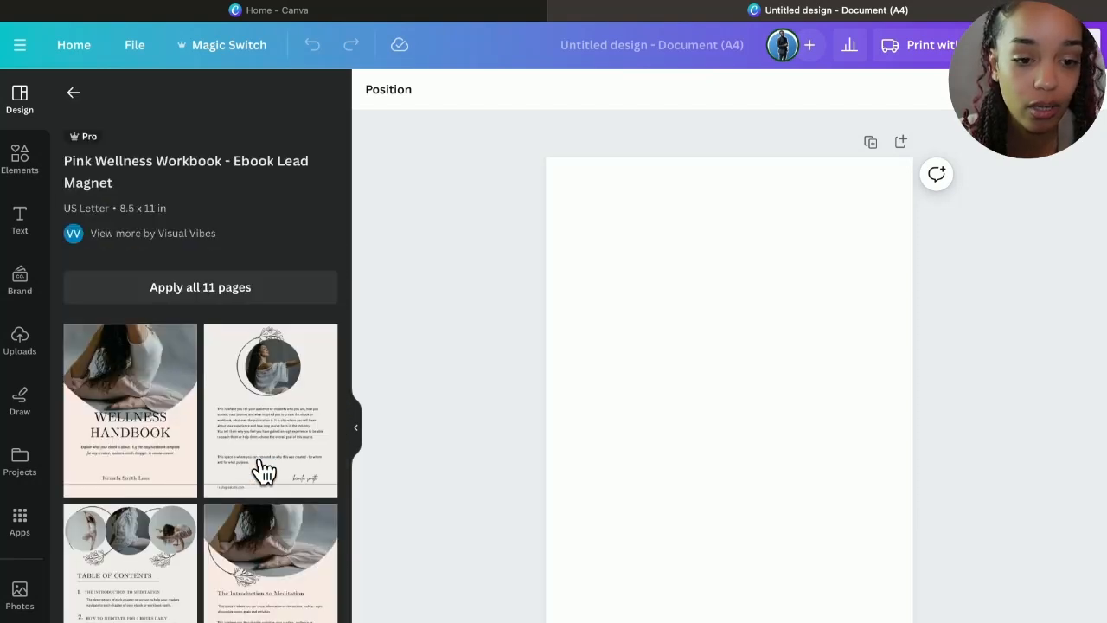
left_click(156, 407)
left_click(474, 413)
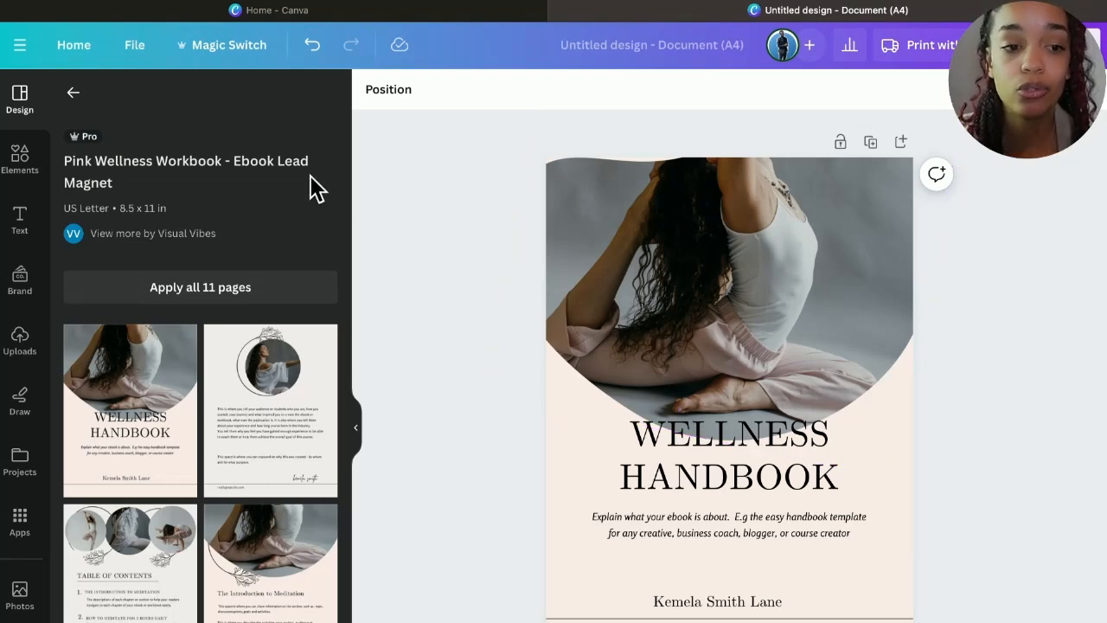
- Search the elements library for "fitness"
left_click(32, 173)
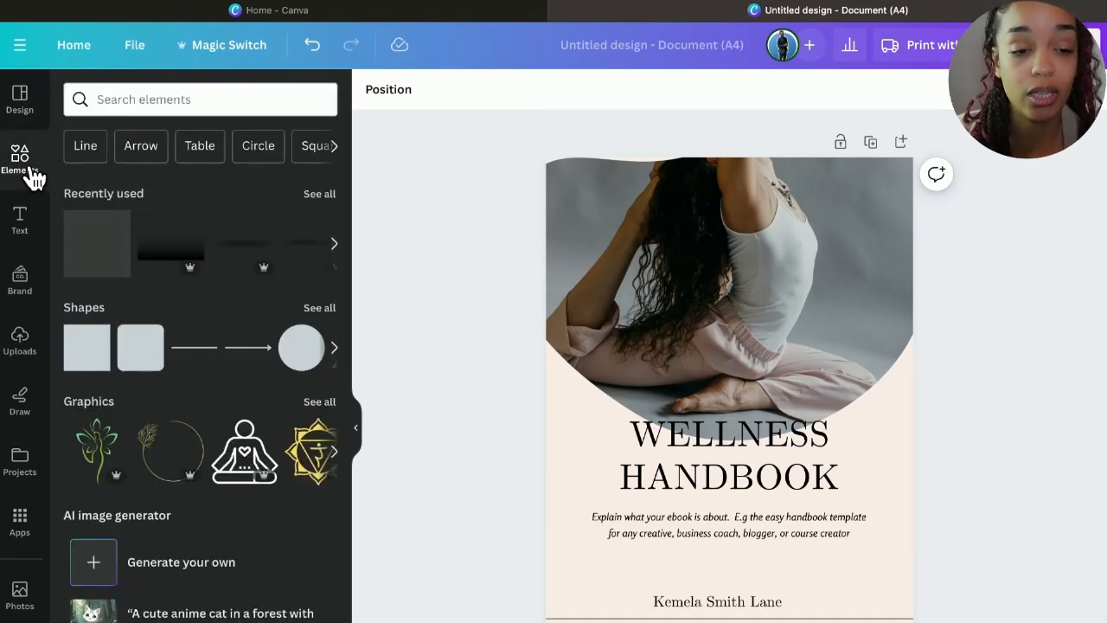
left_click(128, 99)
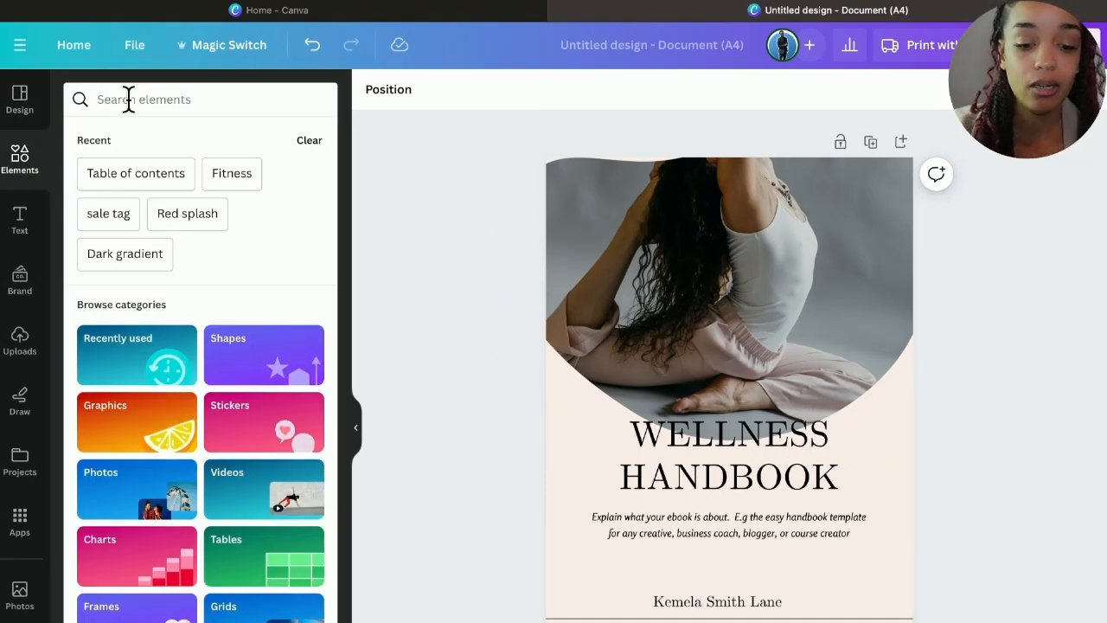
type("fin")
key("BackSpace")
type("tness")
key("Return")
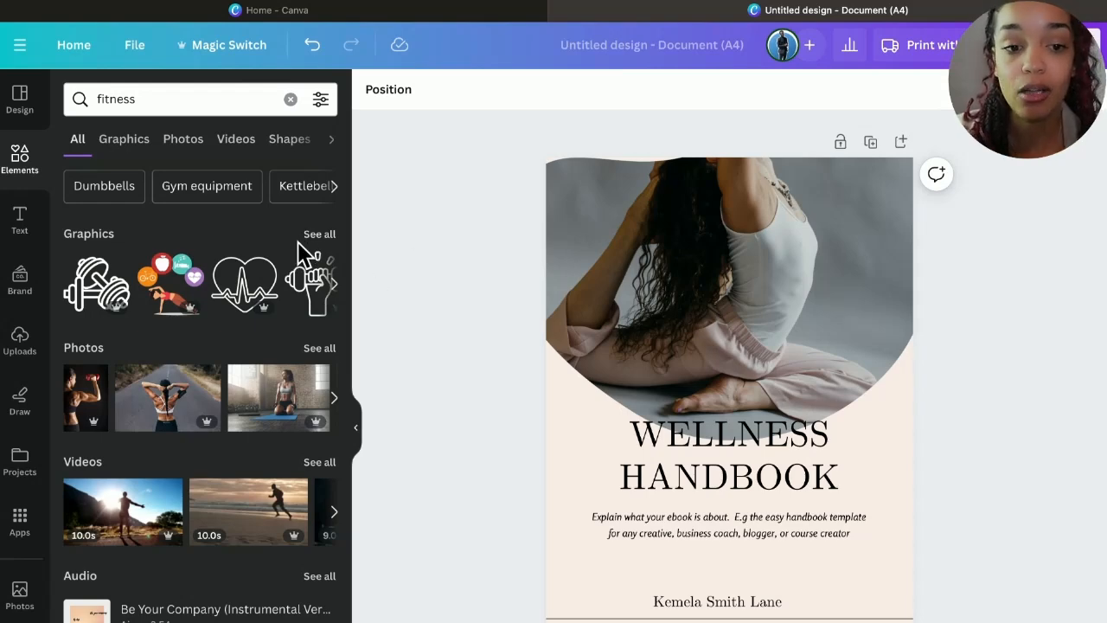
- Look through all the fitness graphics and return to the overview of all element types
left_click(318, 233)
scroll(231, 385, "down", 7)
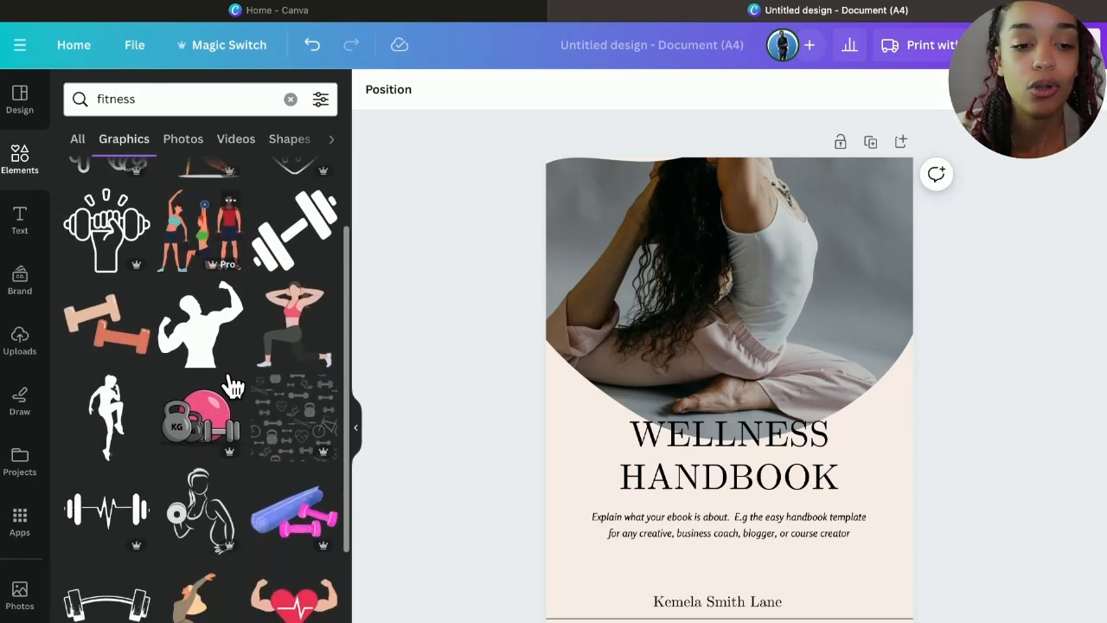
scroll(232, 385, "up", 10)
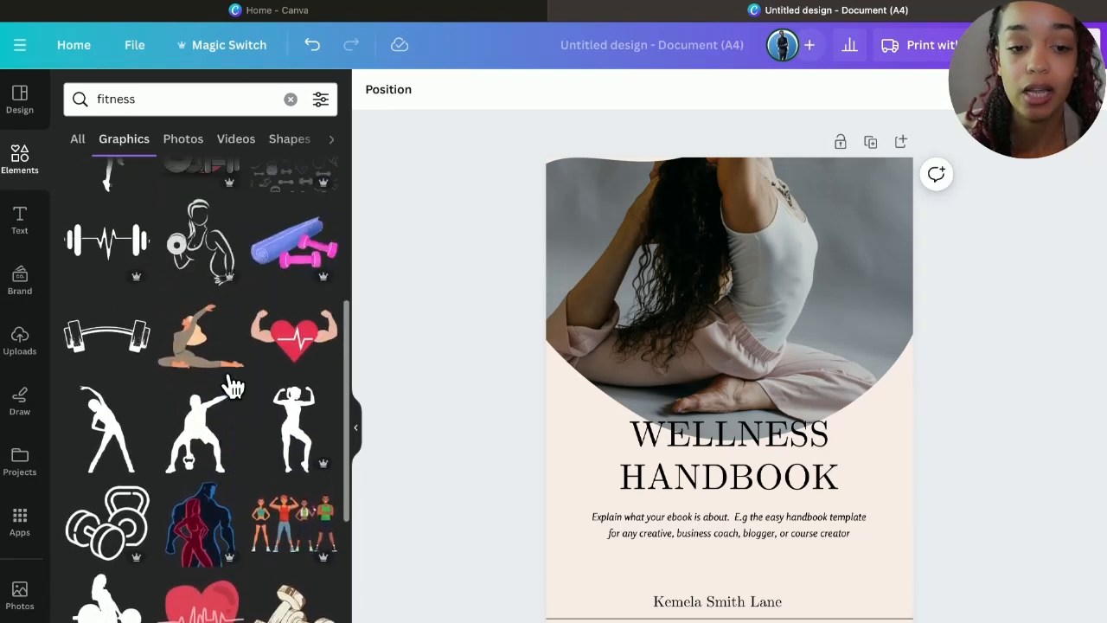
left_click(78, 142)
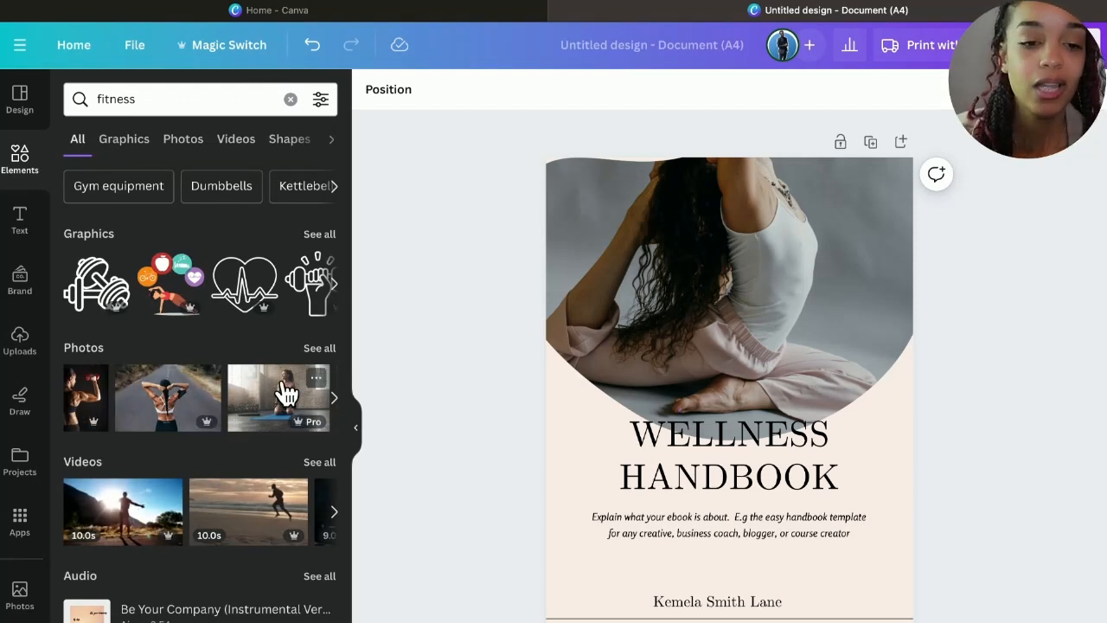
- Browse the fitness photos and fill the cover's image frame with the photo of the running woman on a dark background
left_click(311, 353)
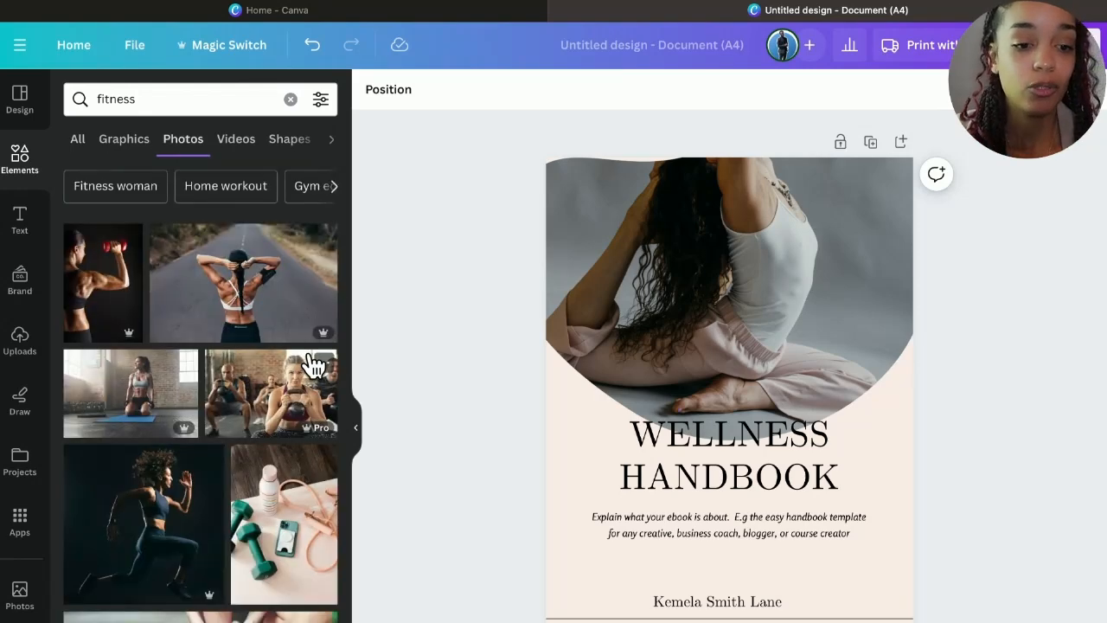
scroll(227, 445, "down", 5)
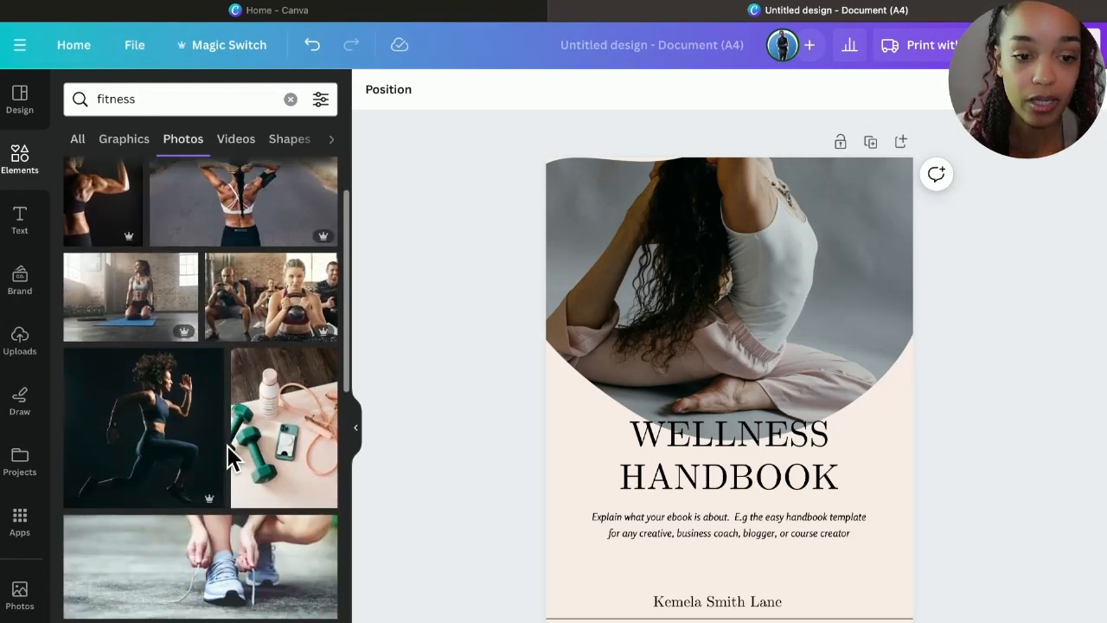
scroll(226, 445, "down", 3)
scroll(228, 446, "up", 2)
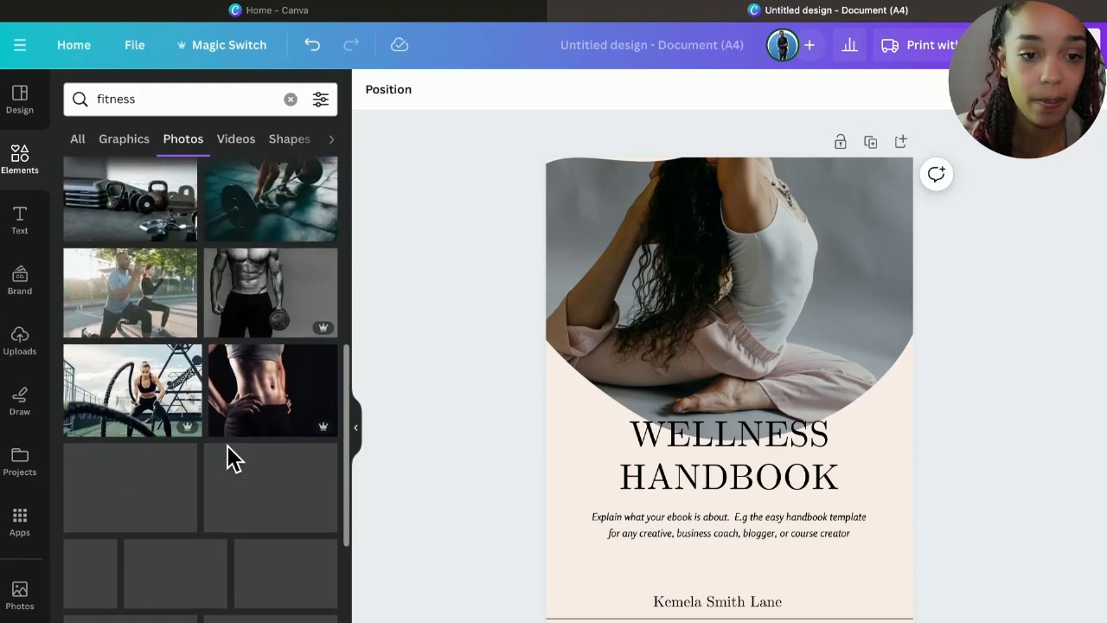
scroll(229, 459, "up", 5)
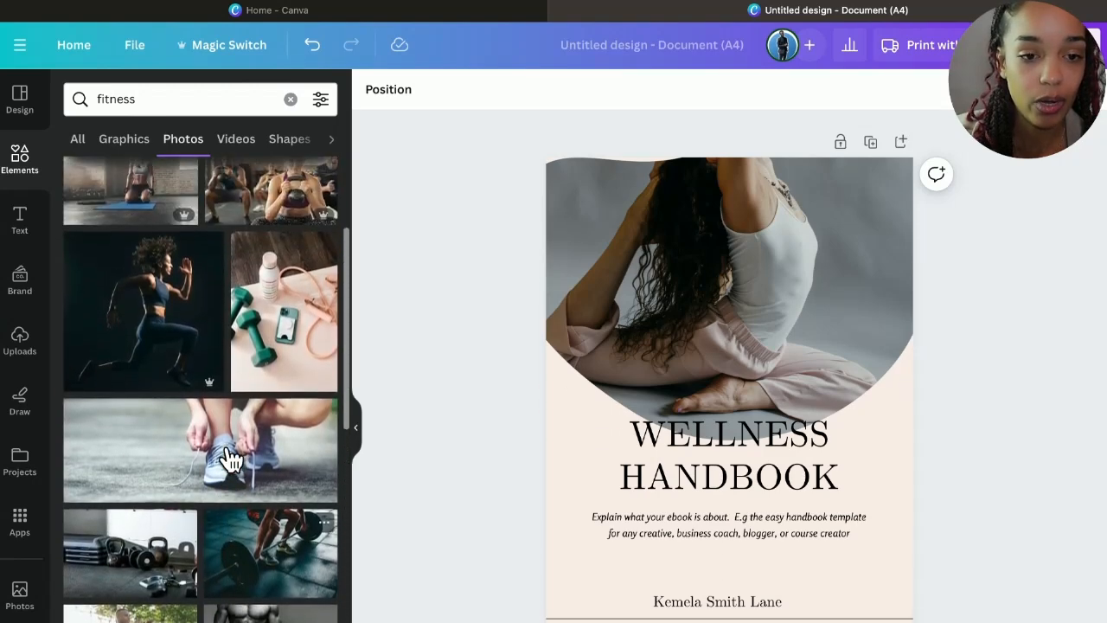
left_click(177, 444)
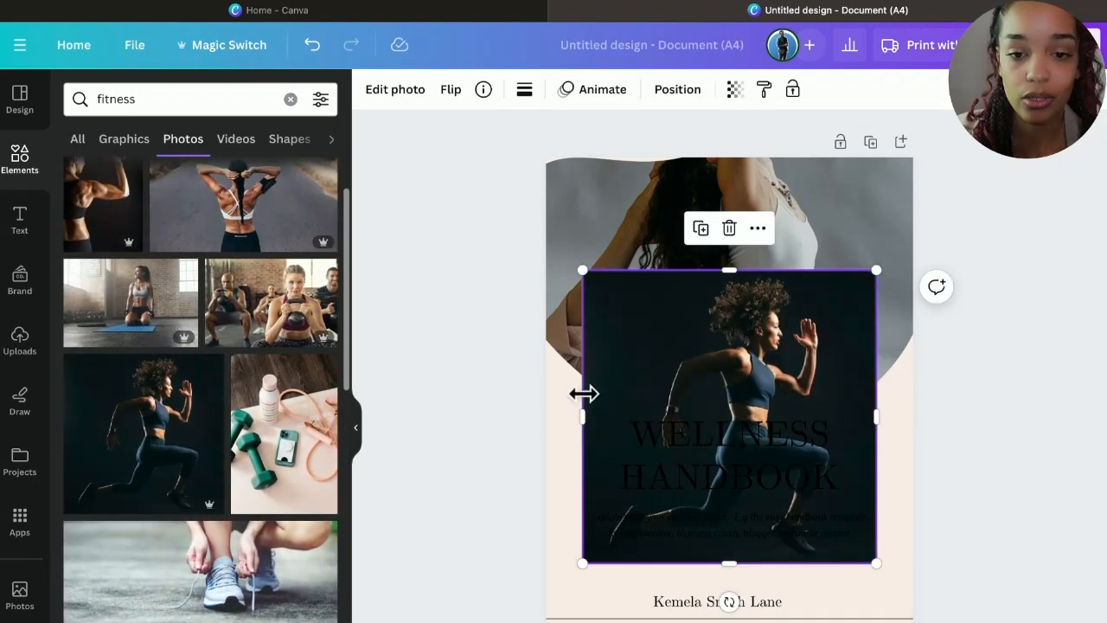
left_click_drag(640, 395, 646, 398)
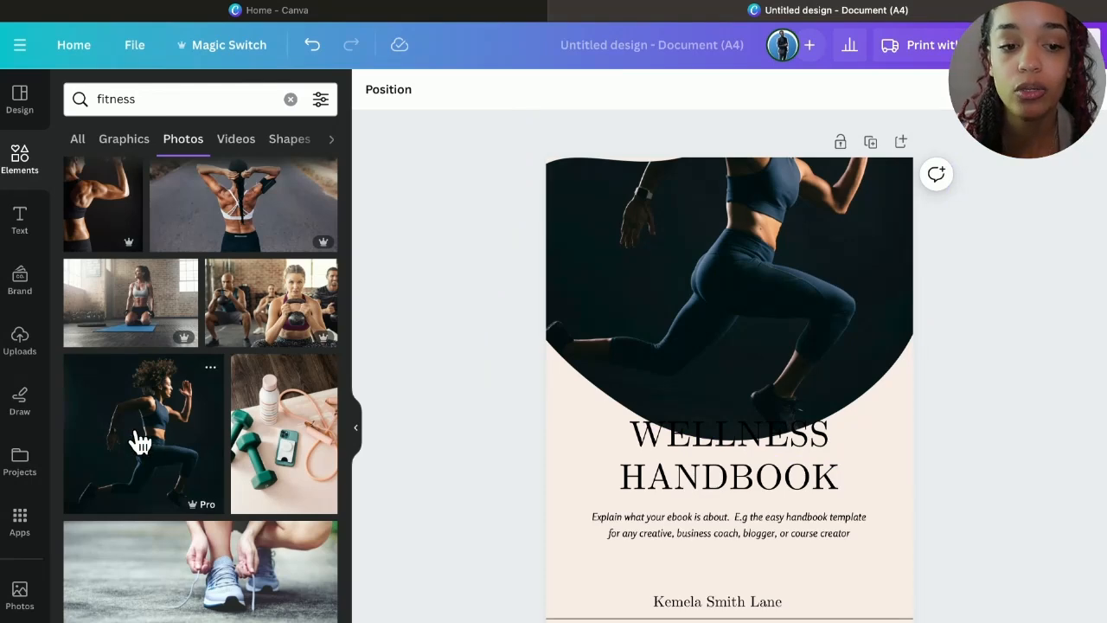
- Move the framed runner photo down on the cover so that her head and full body fit on the page
double_click(768, 249)
left_click_drag(766, 251, 733, 347)
left_click(1012, 327)
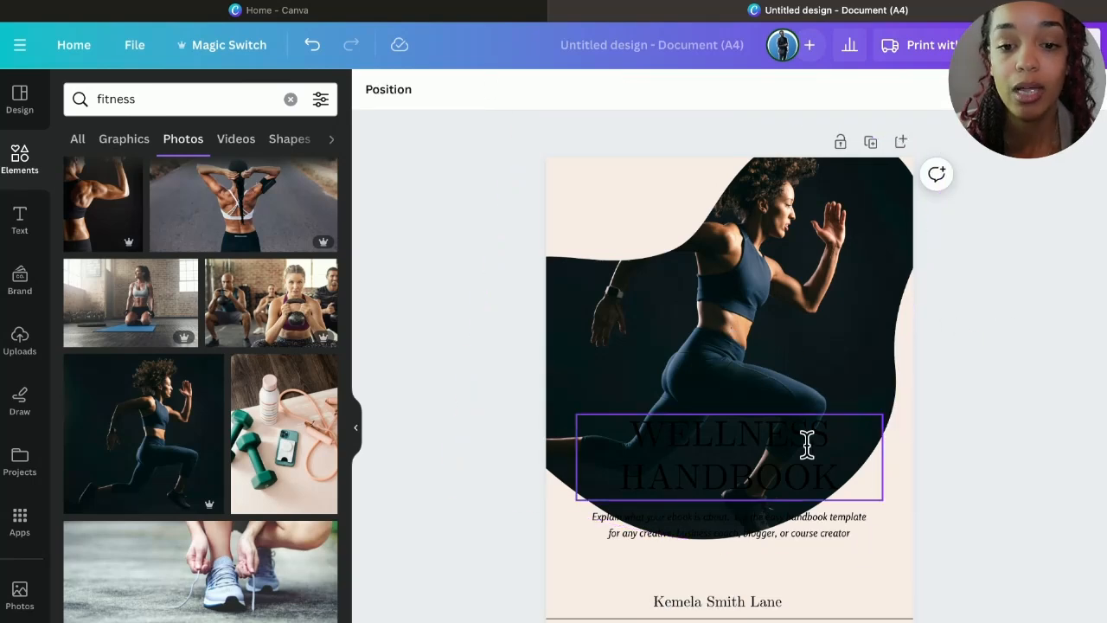
- Change the text color of the cover title "WELLNESS HANDBOOK" to white
left_click(799, 451)
double_click(800, 451)
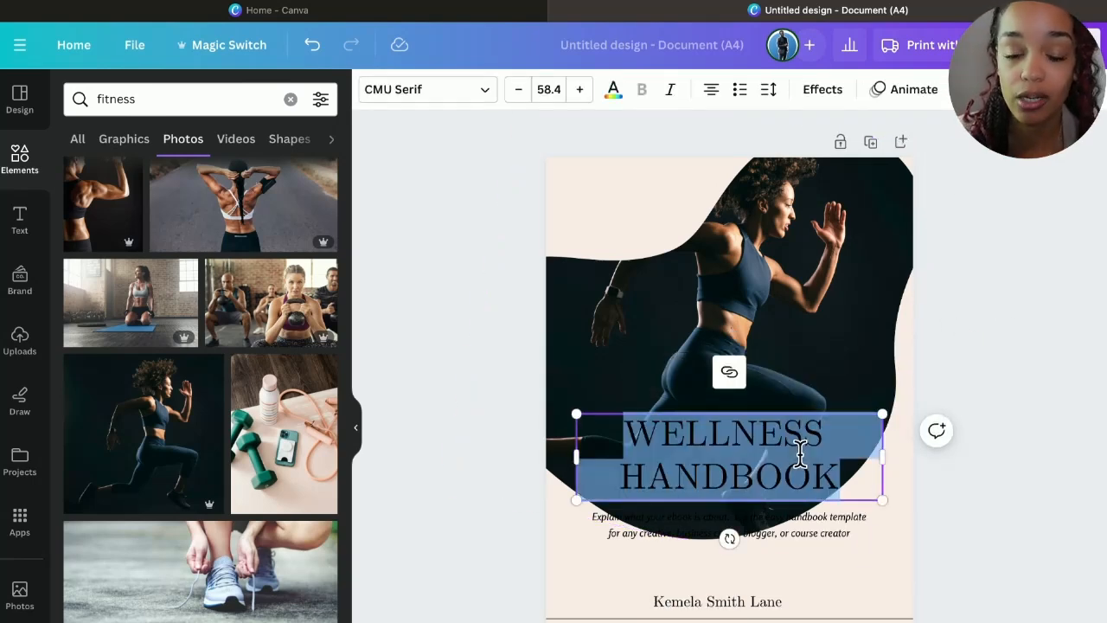
left_click(613, 91)
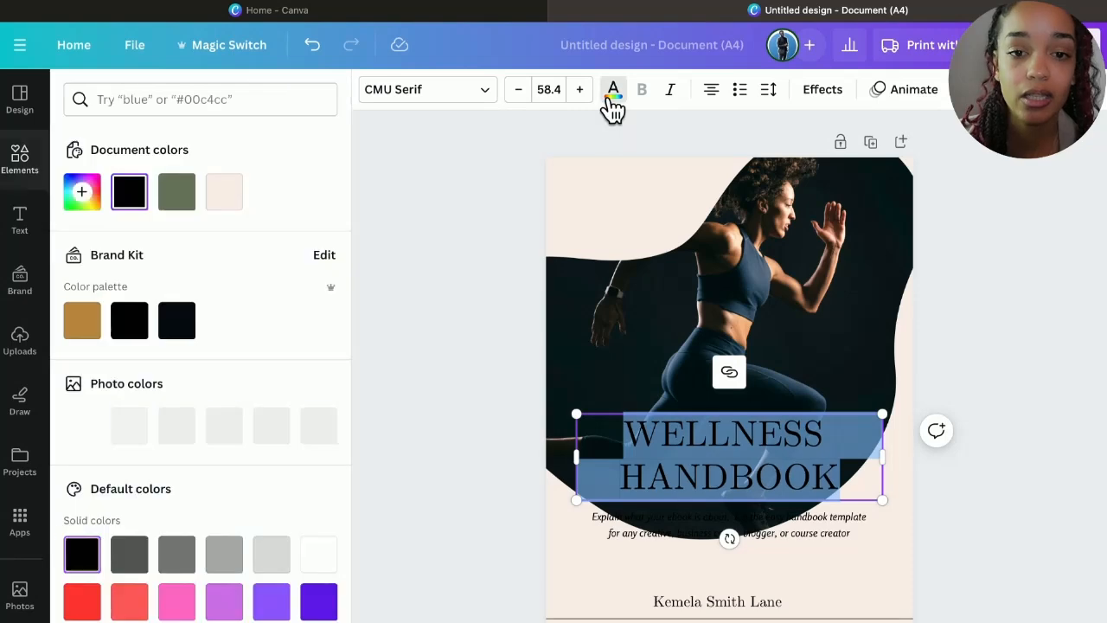
left_click(319, 554)
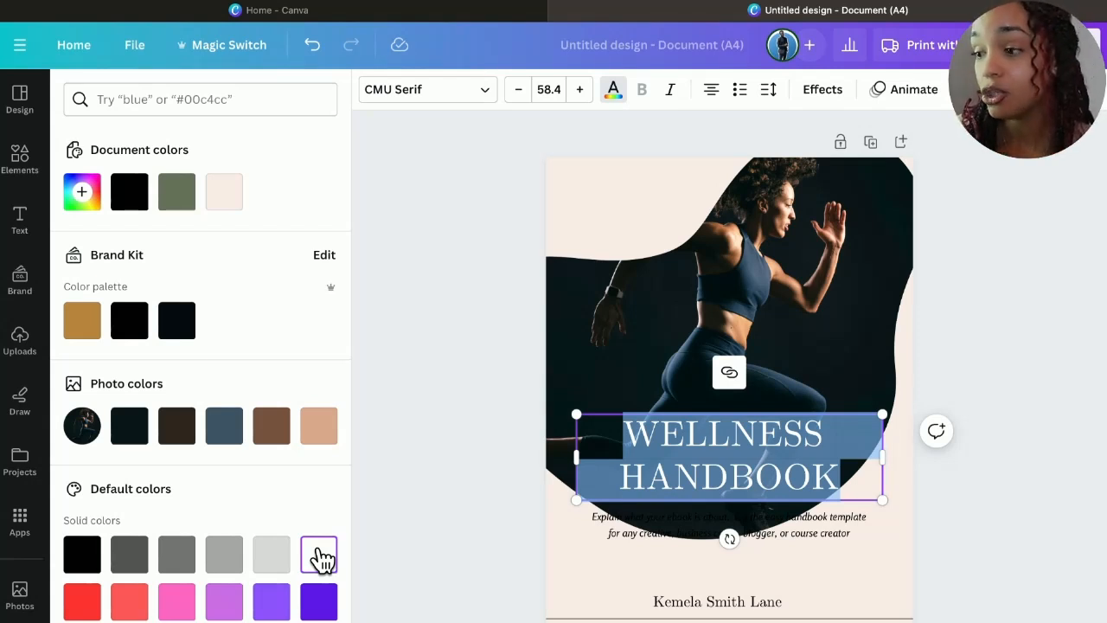
- Replace the cover title with "HOW TO GET FIT IN 2024"
type("HOW")
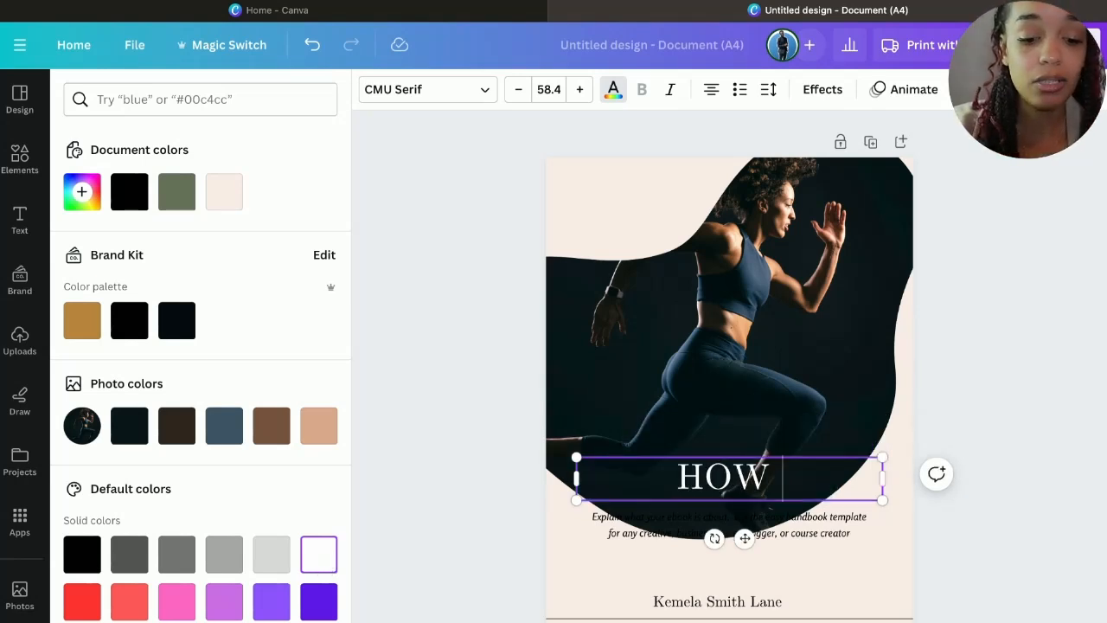
type(" TO GET F")
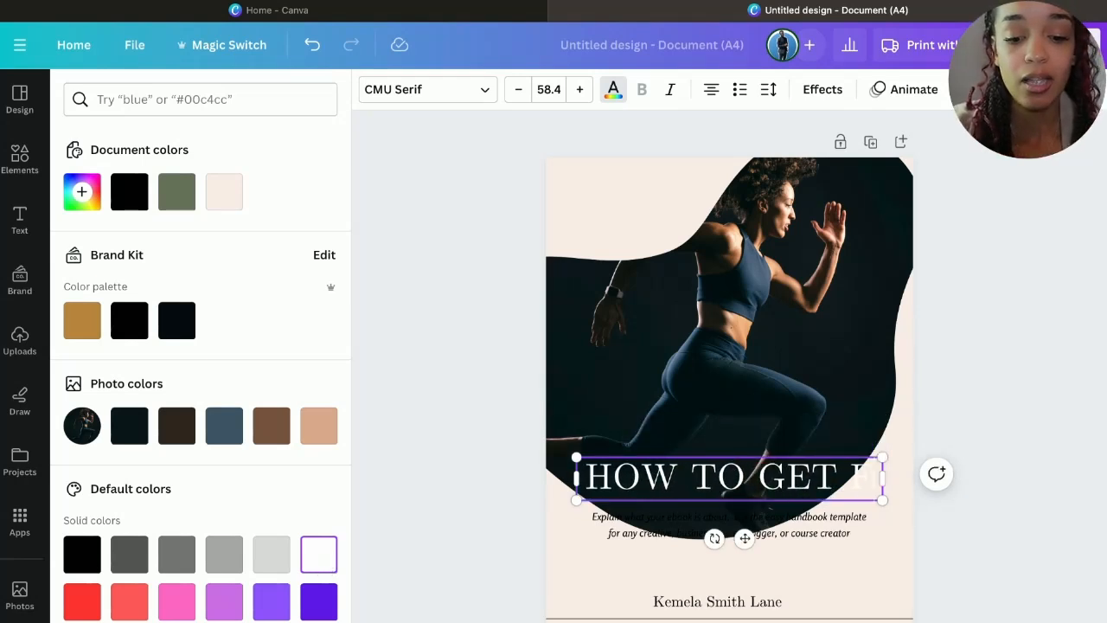
type("IT IN 2024")
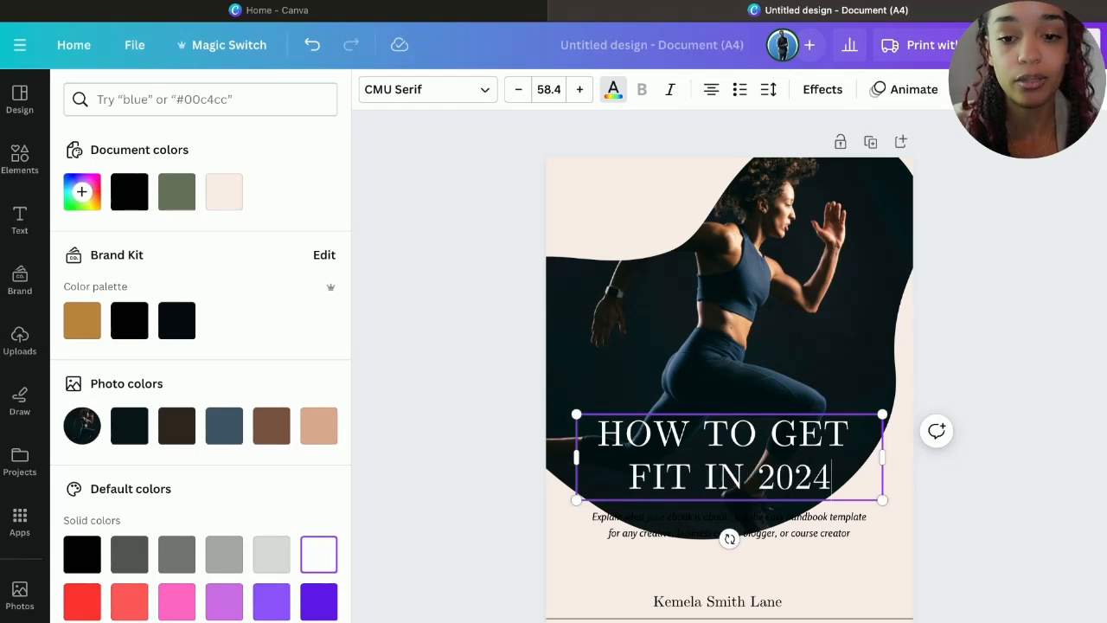
key("Escape")
- Move the cover title slightly up within the dark area of the runner photo
triple_click(822, 464)
left_click(1053, 352)
left_click_drag(791, 410, 785, 383)
left_click(988, 346)
- Move the italic ebook description down so it sits clear below the photo
left_click(853, 536)
left_click_drag(852, 536, 850, 560)
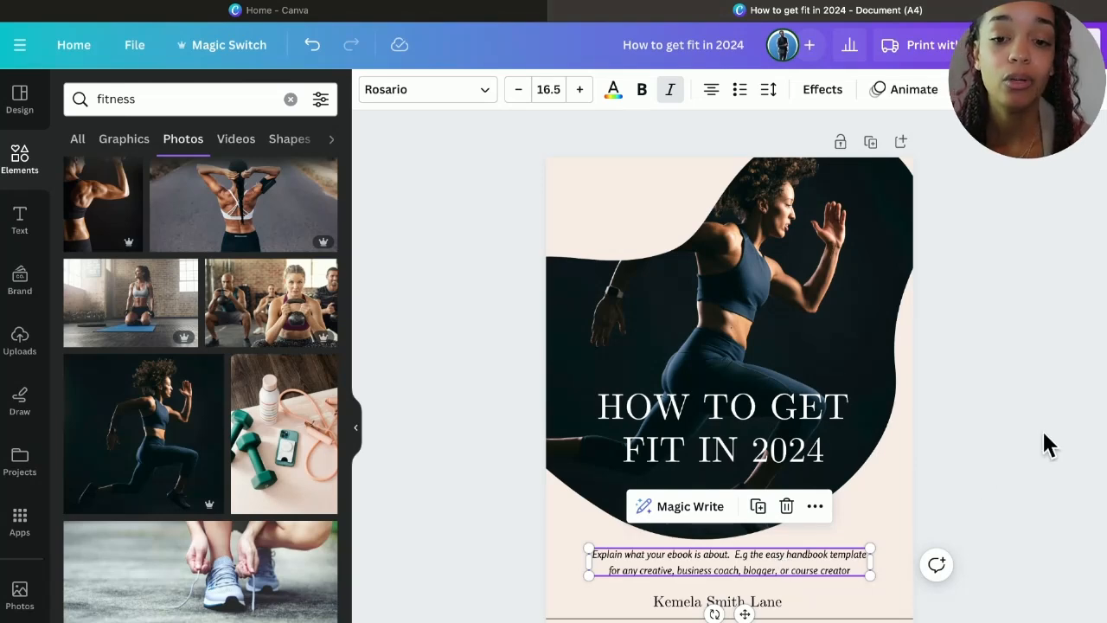
left_click(1010, 447)
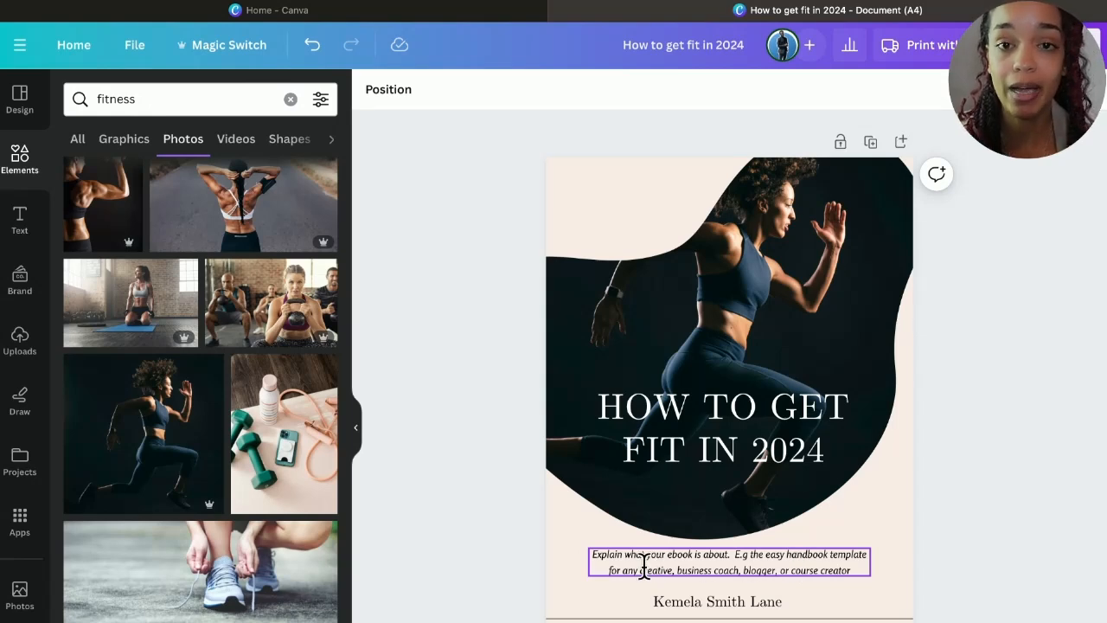
- Shift the author name slightly up and to the right beneath the description
left_click_drag(666, 600, 682, 597)
left_click(958, 561)
left_click_drag(767, 595, 783, 596)
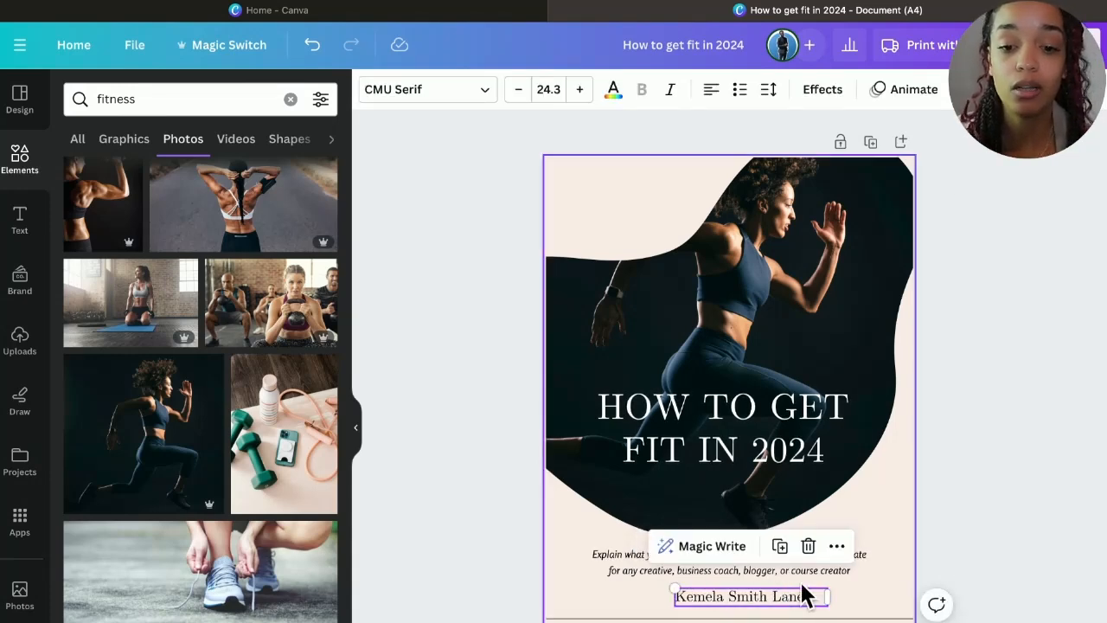
- Add a blank second page after the cover and search the design templates for "Table of content"
left_click(968, 566)
scroll(474, 464, "down", 6)
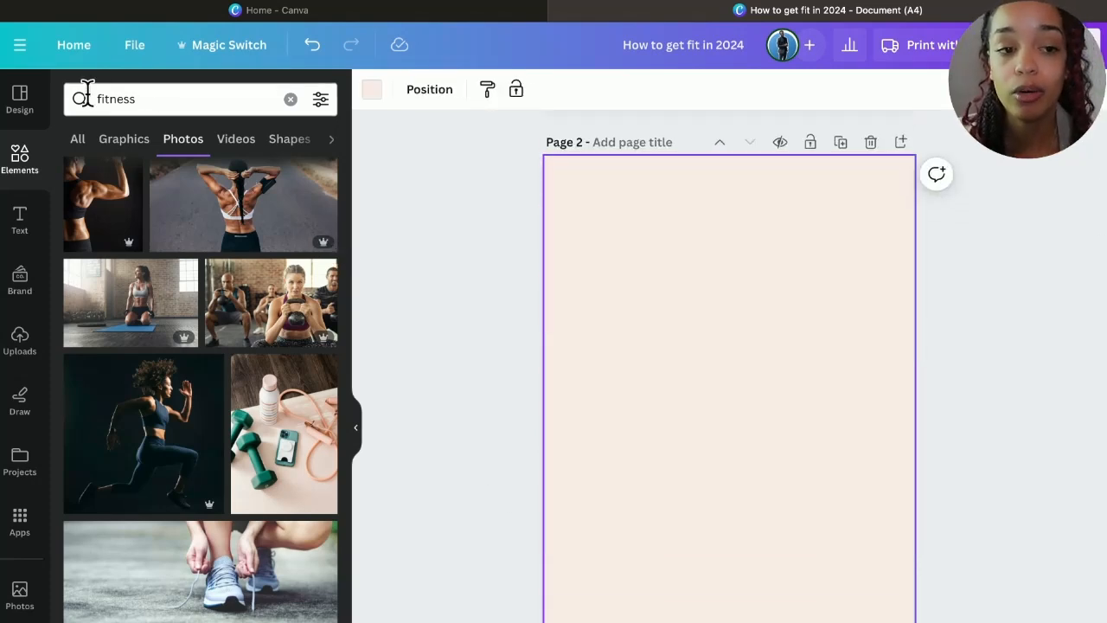
left_click(35, 123)
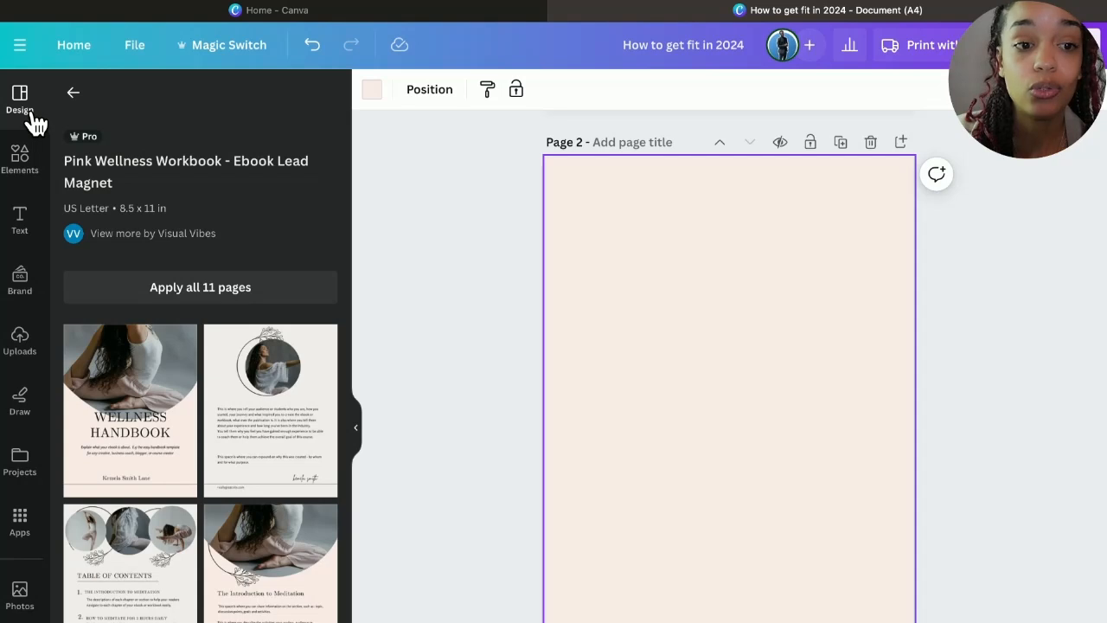
left_click(73, 92)
left_click(146, 94)
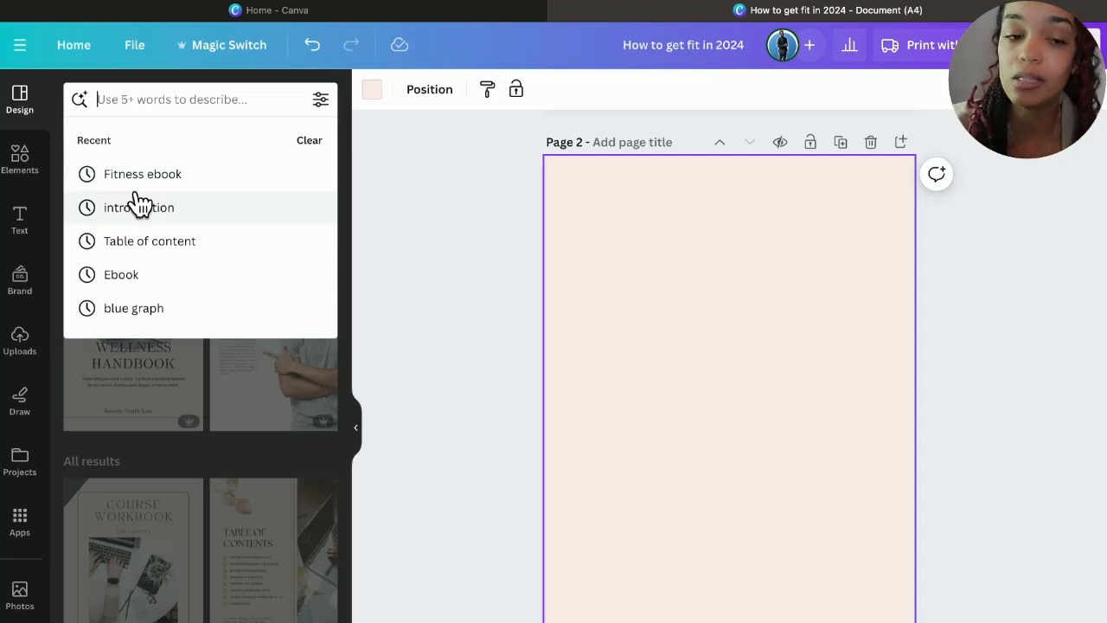
left_click(134, 241)
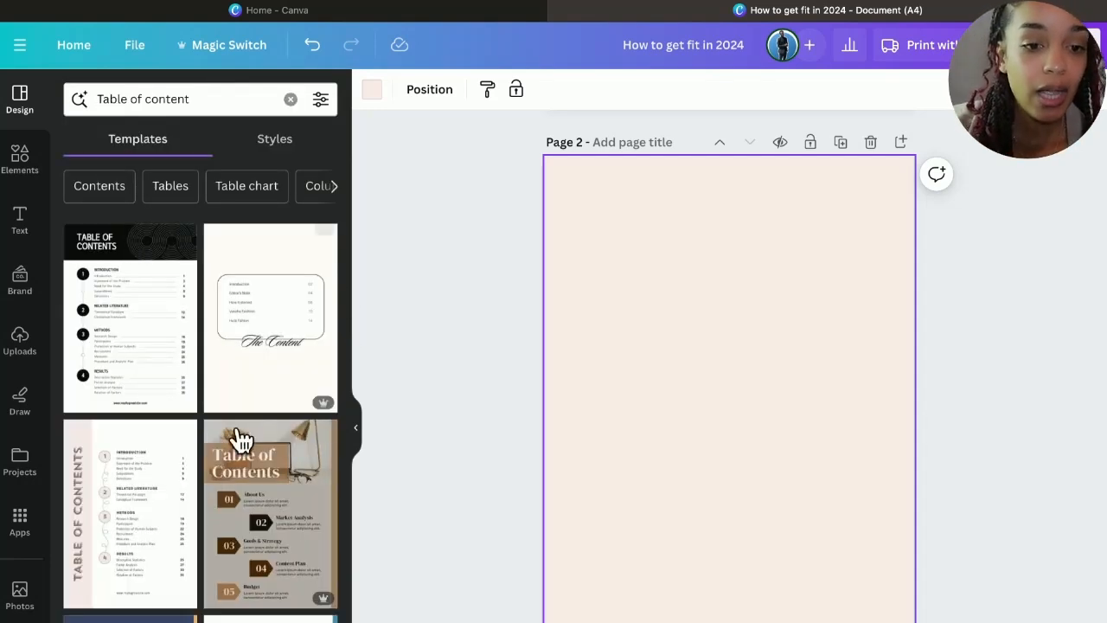
- Apply the black and white table of contents template with four numbered sections to page 2
scroll(208, 489, "down", 5)
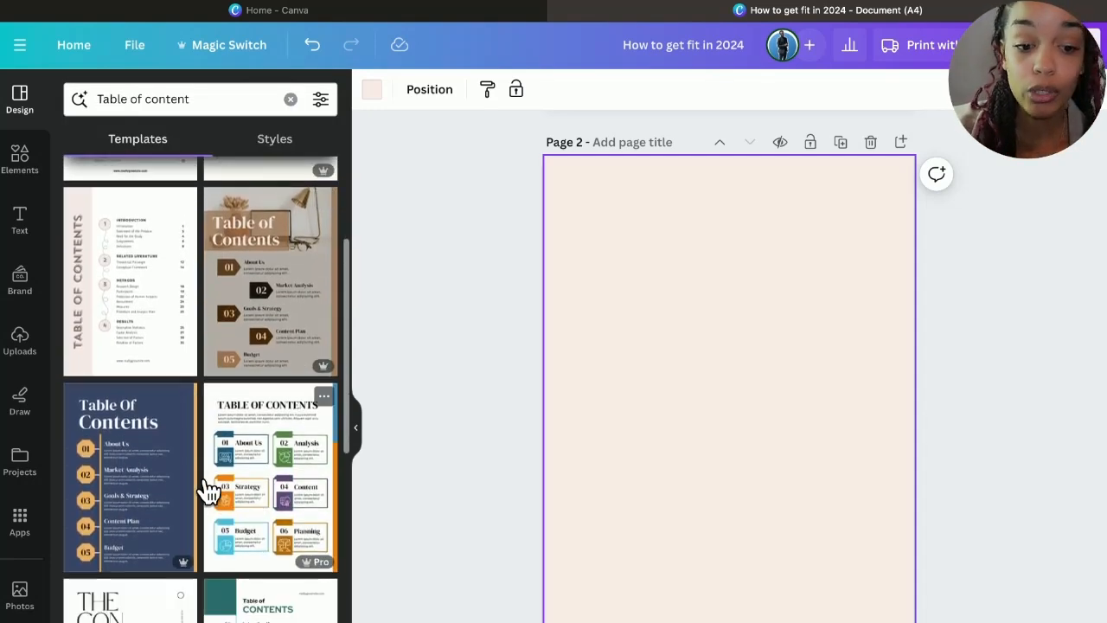
scroll(208, 488, "down", 8)
scroll(207, 489, "up", 13)
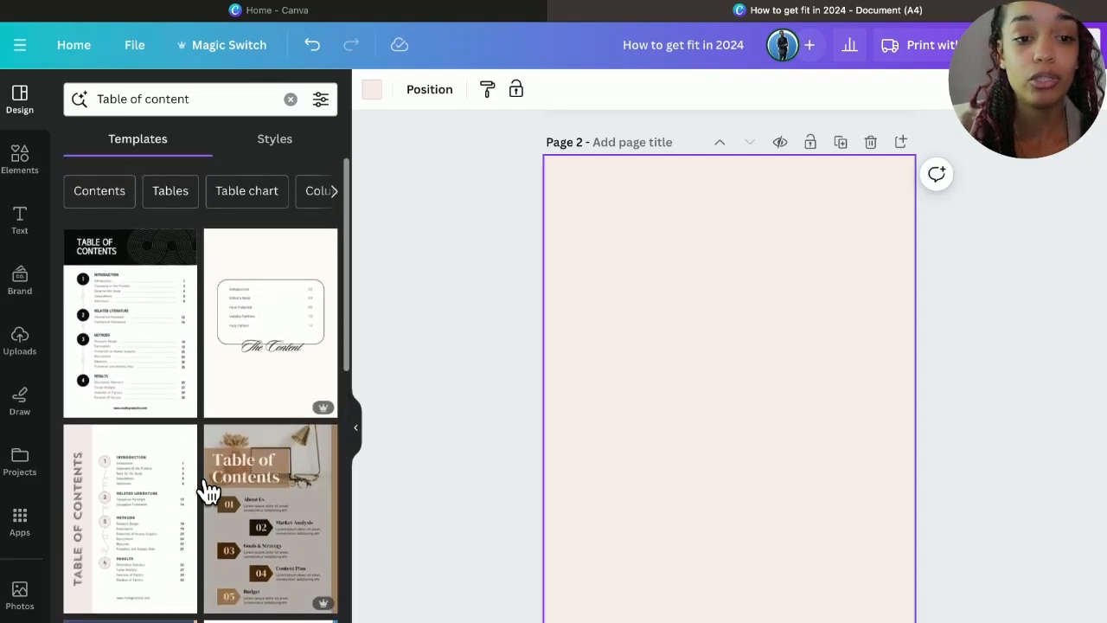
left_click(136, 318)
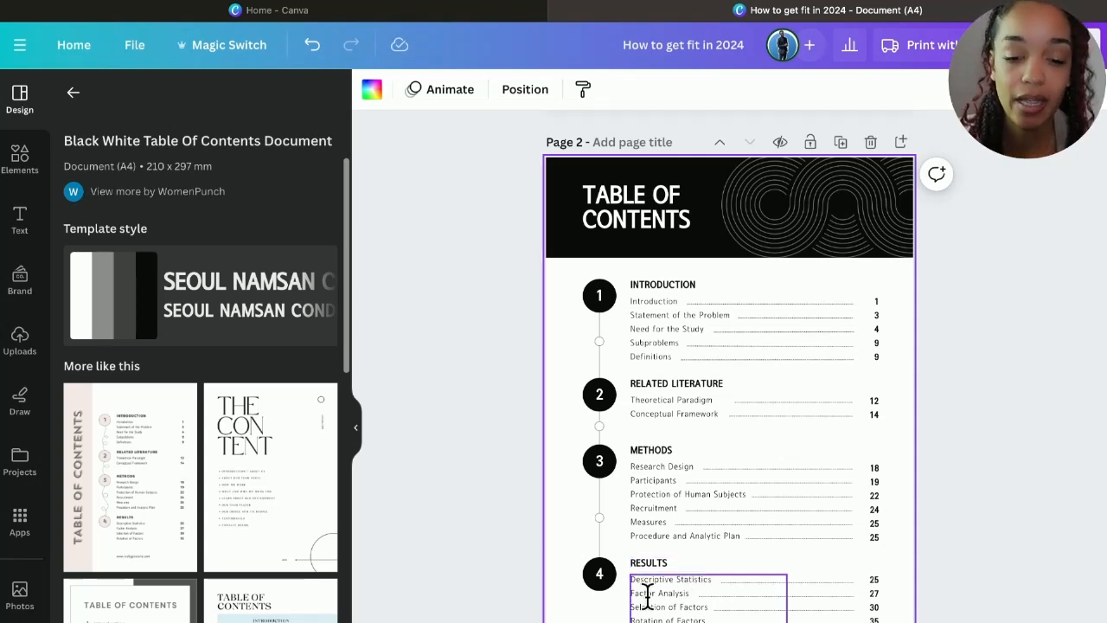
- Add a third page and apply the author introduction layout from the Pink Wellness Workbook template to it
scroll(661, 597, "down", 5)
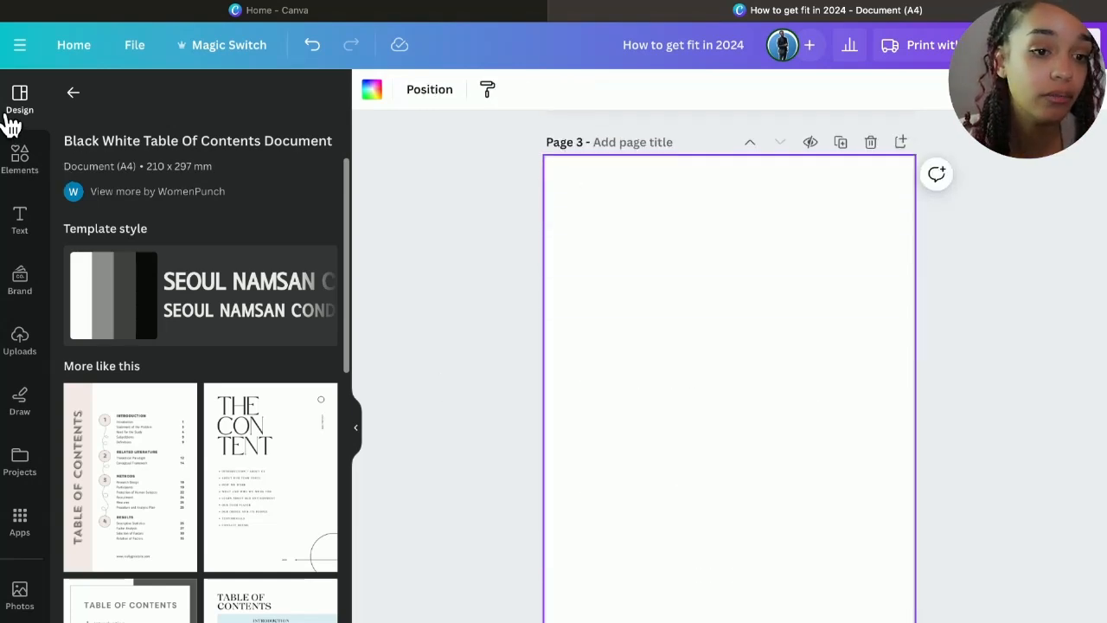
left_click(20, 160)
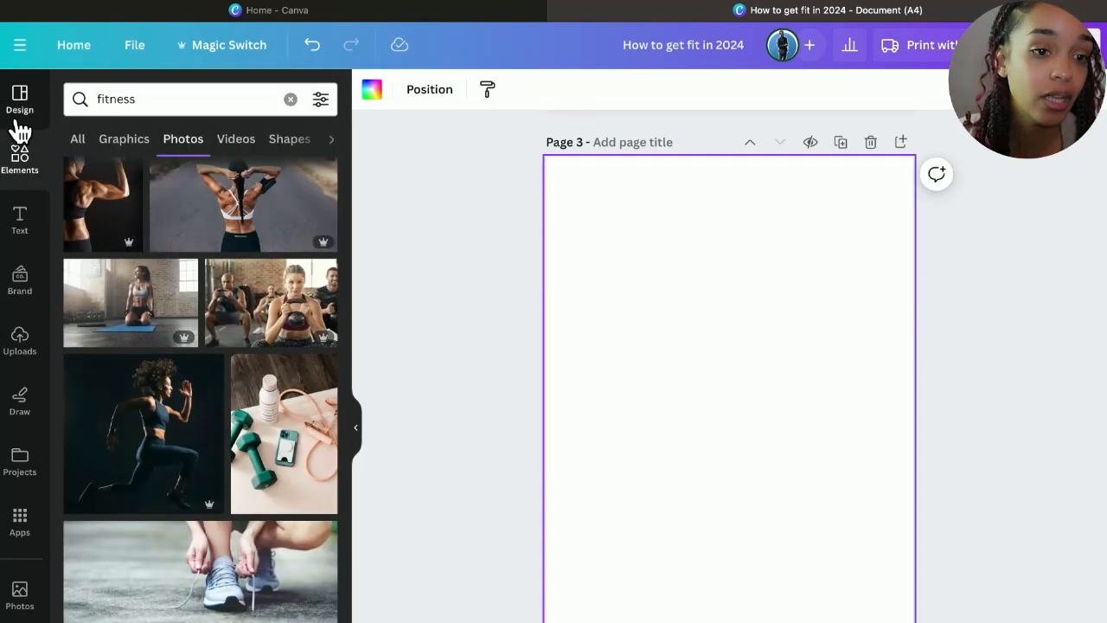
left_click(19, 102)
scroll(416, 264, "up", 3)
scroll(419, 261, "down", 2)
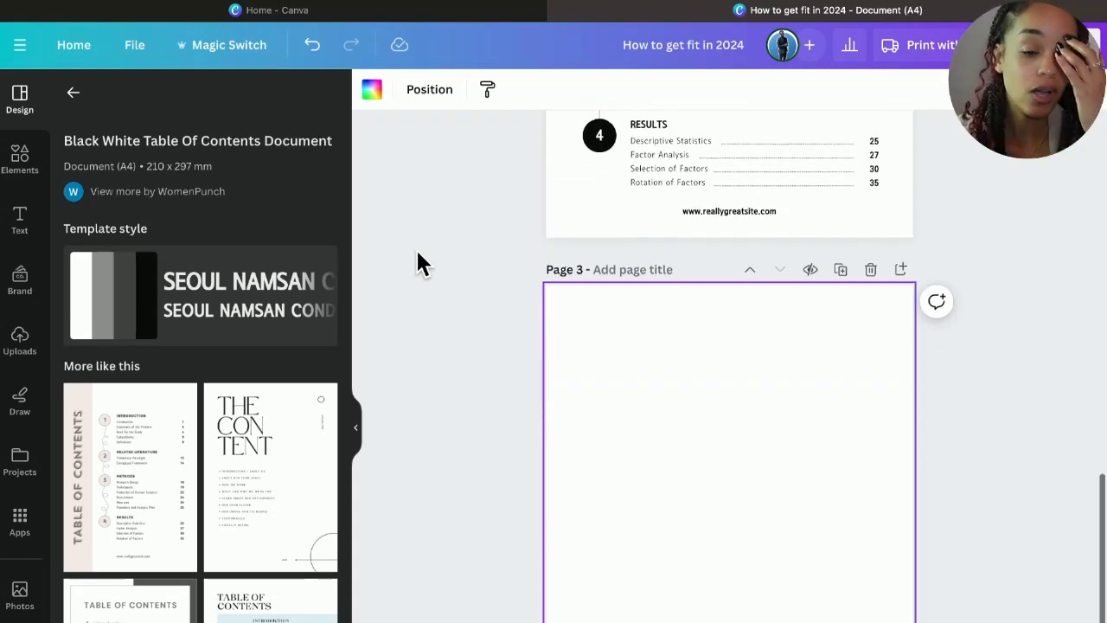
left_click(73, 94)
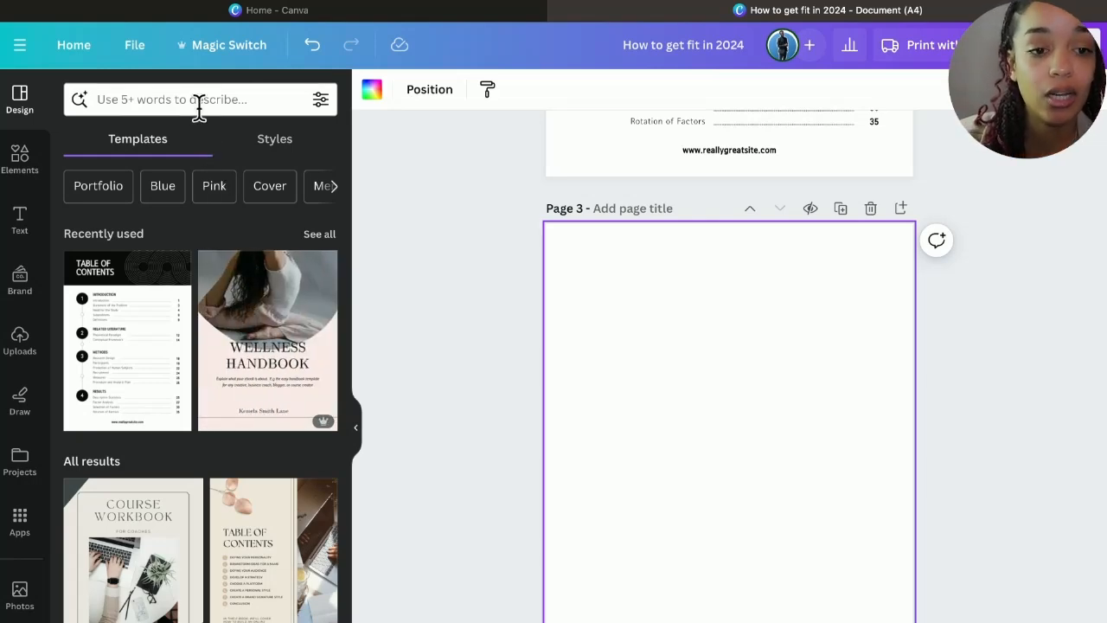
left_click(218, 250)
left_click(223, 412)
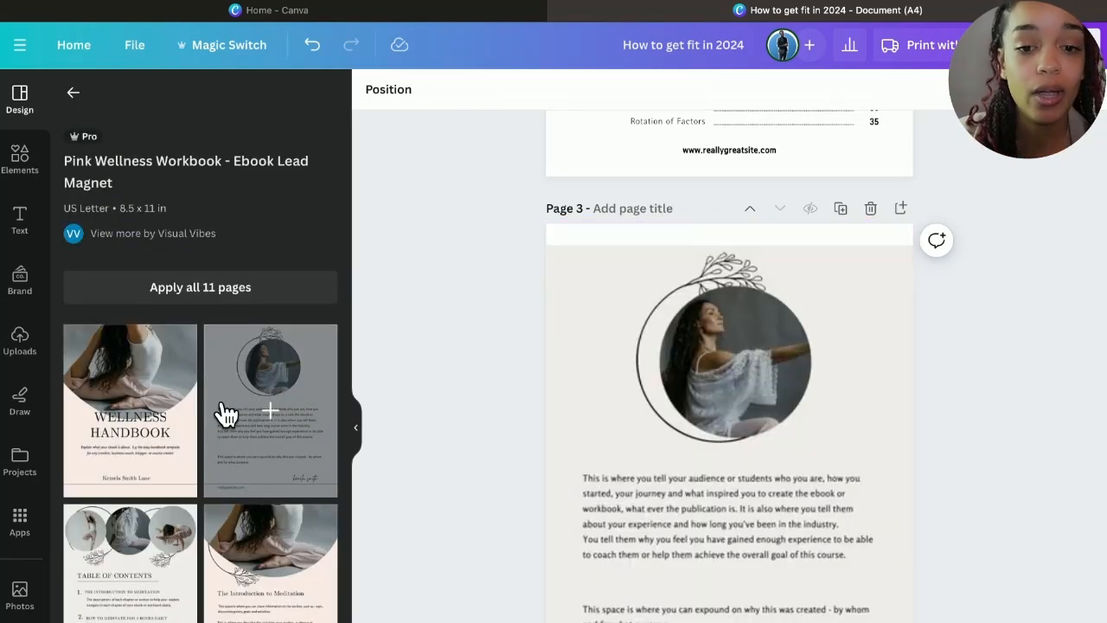
scroll(486, 368, "down", 1)
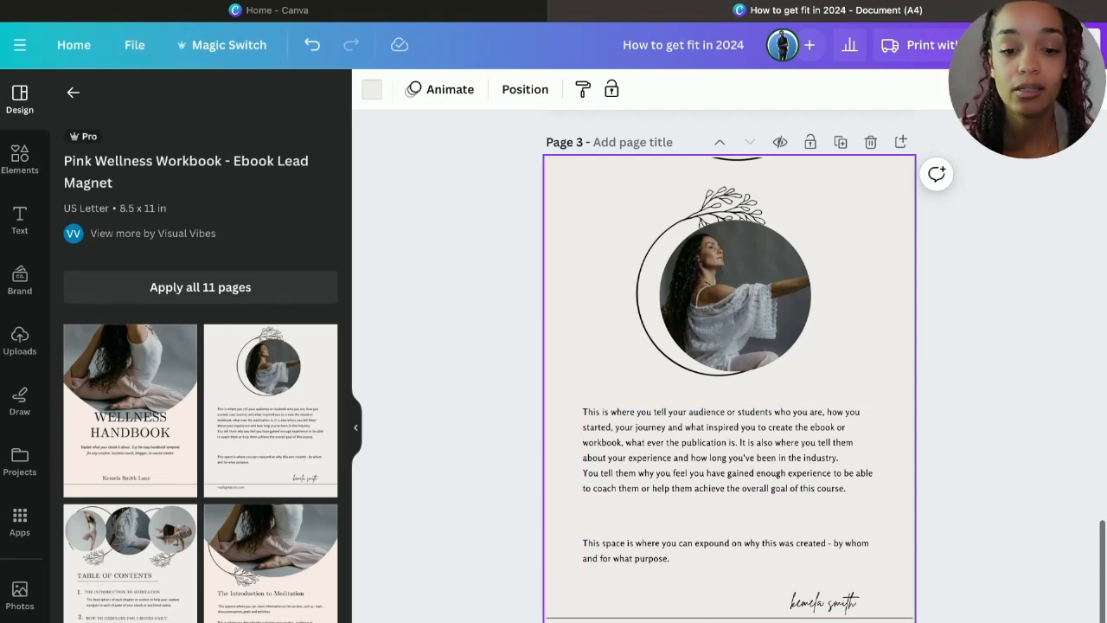
- Add a fourth page and apply the workbook's "How to Meditate for 3 hours Daily" layout to it
scroll(729, 389, "down", 5)
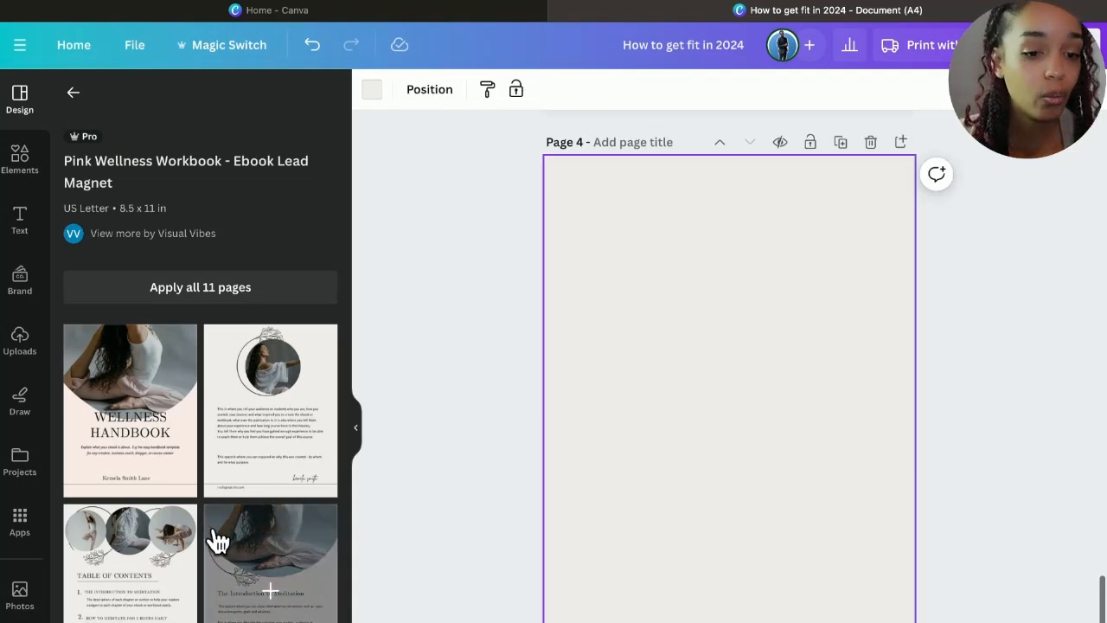
scroll(179, 558, "down", 4)
left_click(162, 557)
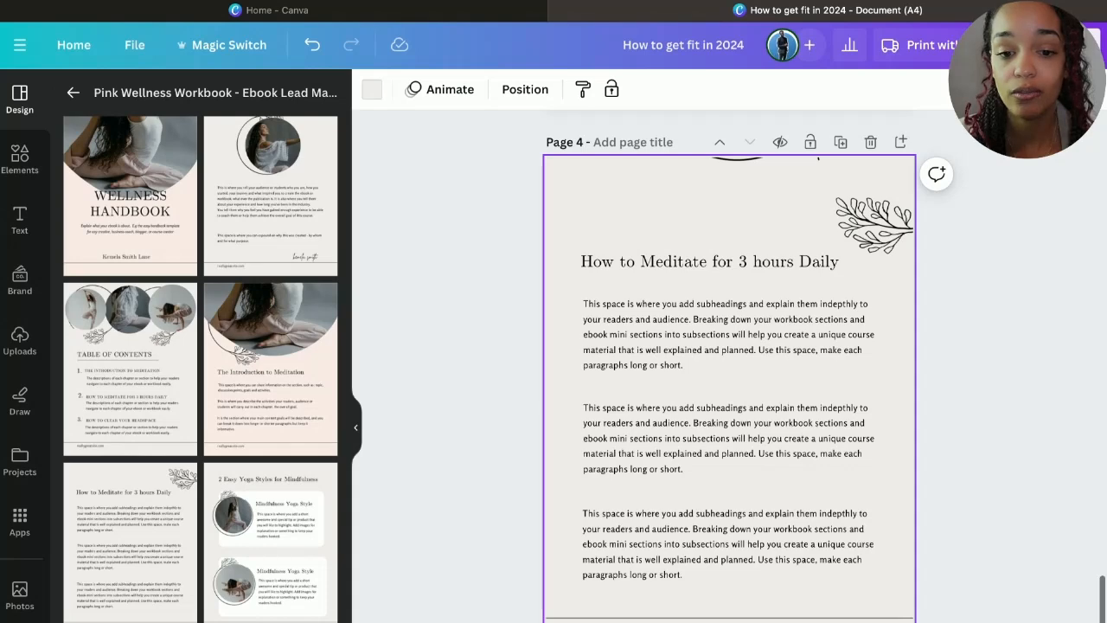
- Add a fifth page and apply the workbook's "The Introduction to Meditation" layout to it
key("Escape")
key("super+Return")
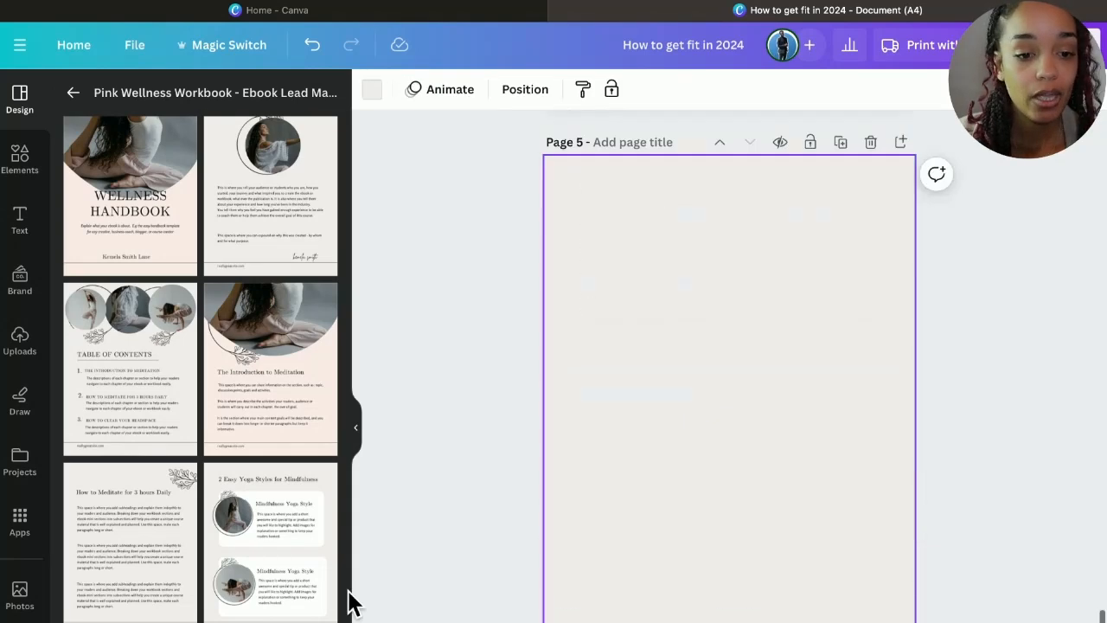
left_click(257, 396)
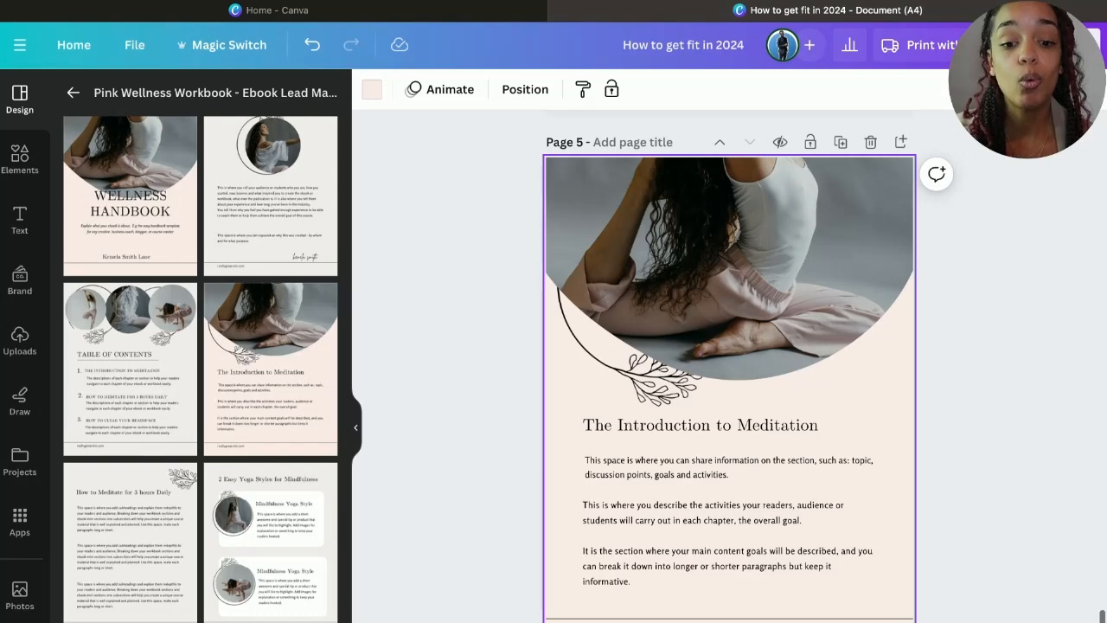
- Add a blank sixth page and insert a text box on it with font size 32
key("super+Return")
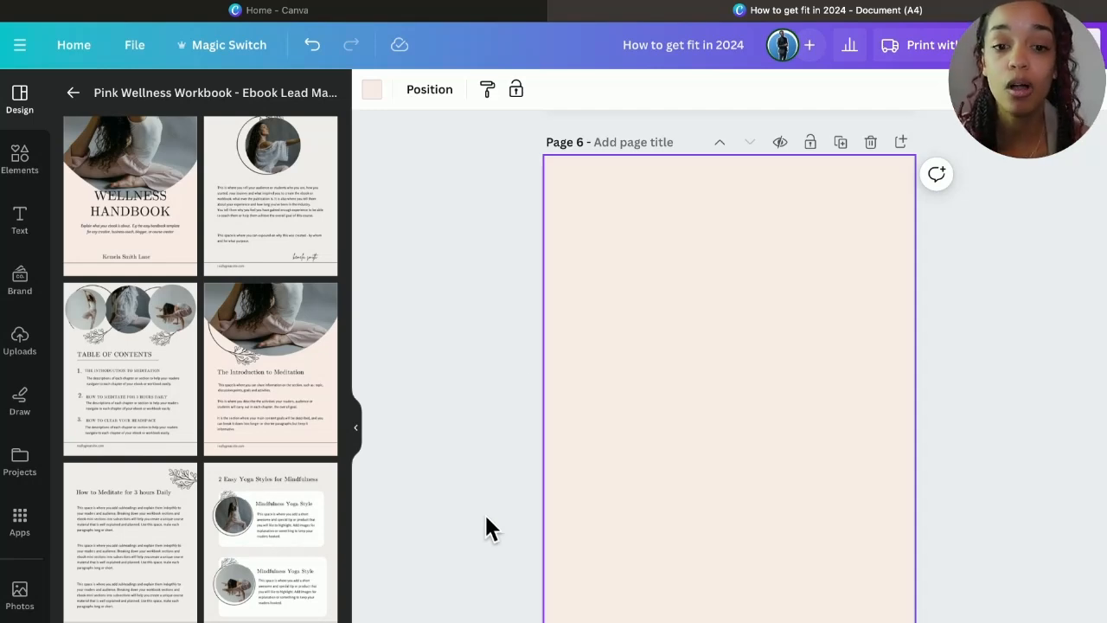
left_click(17, 221)
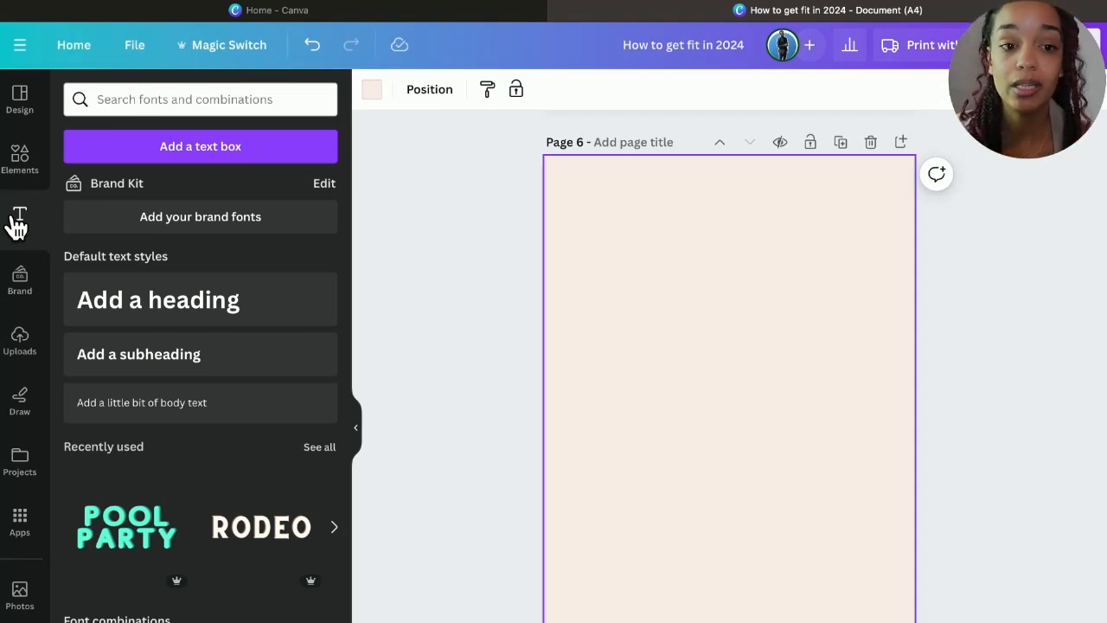
left_click(155, 166)
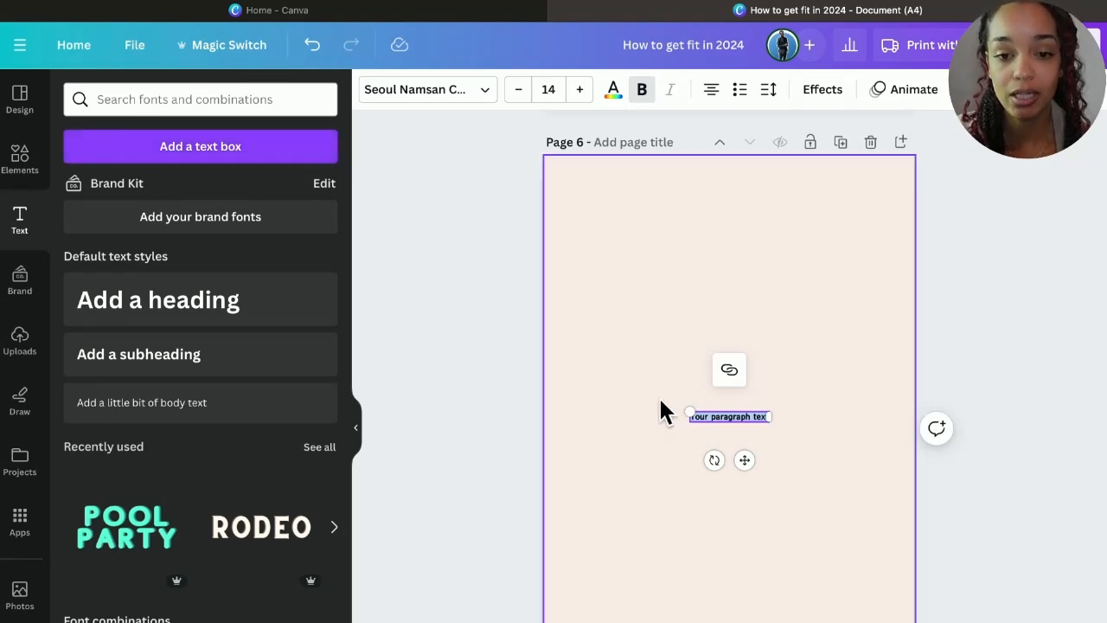
left_click(562, 89)
type("30")
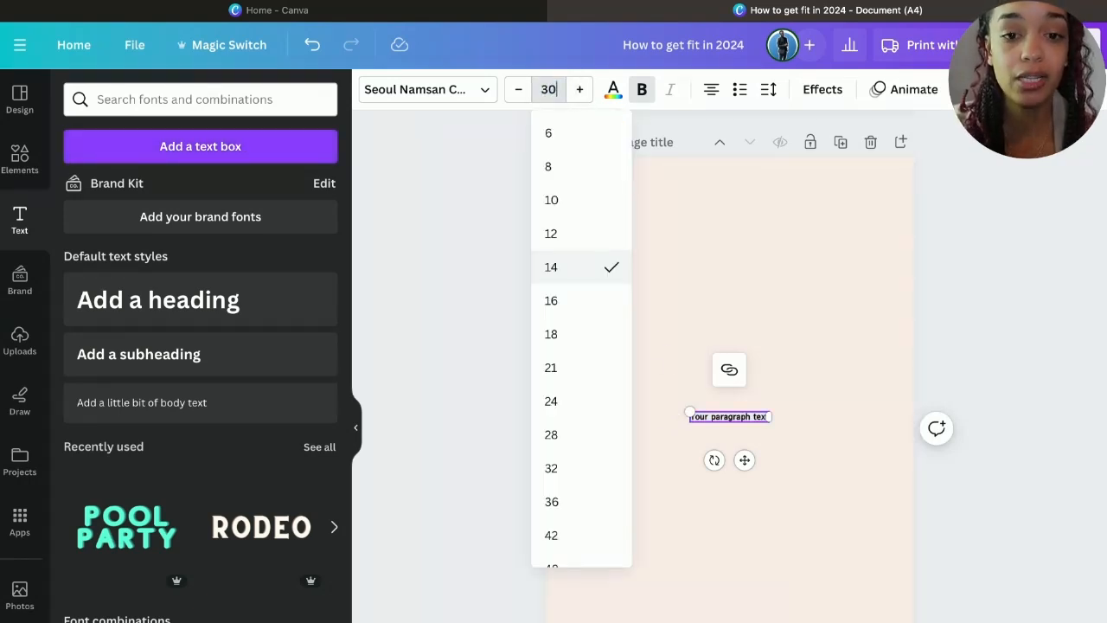
left_click(569, 471)
left_click(488, 396)
left_click_drag(694, 415, 677, 340)
double_click(679, 339)
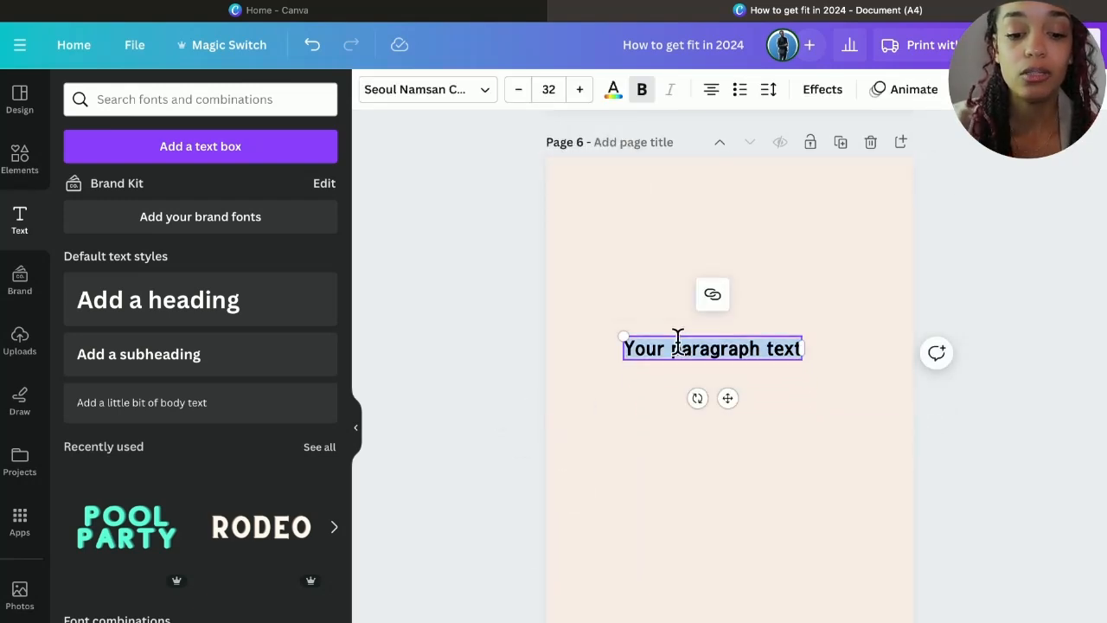
type("https://www.youtube.")
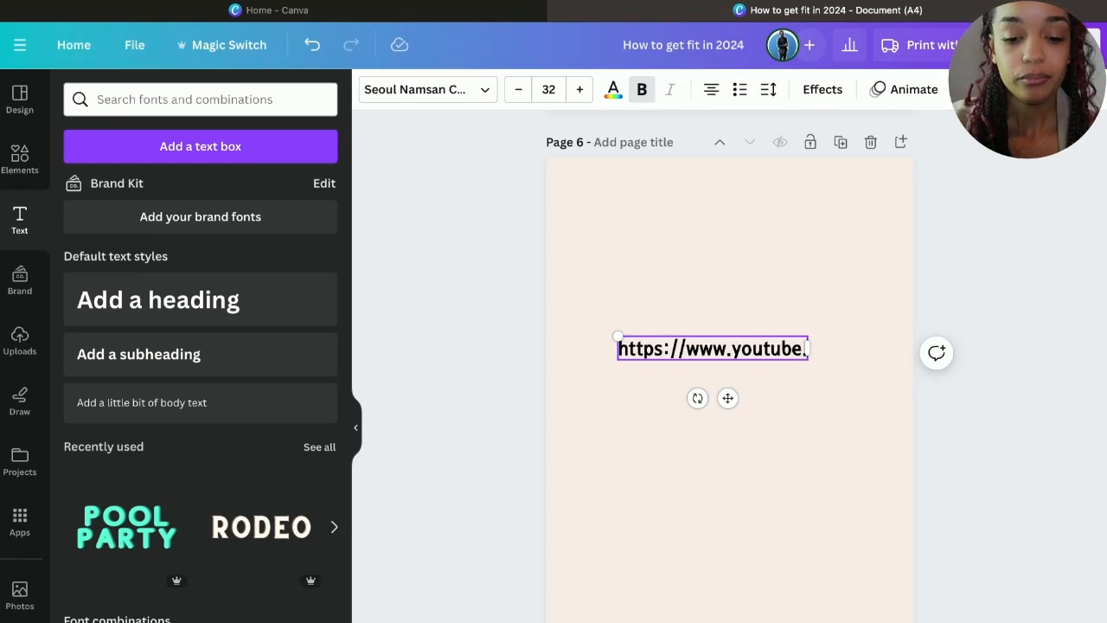
type("com")
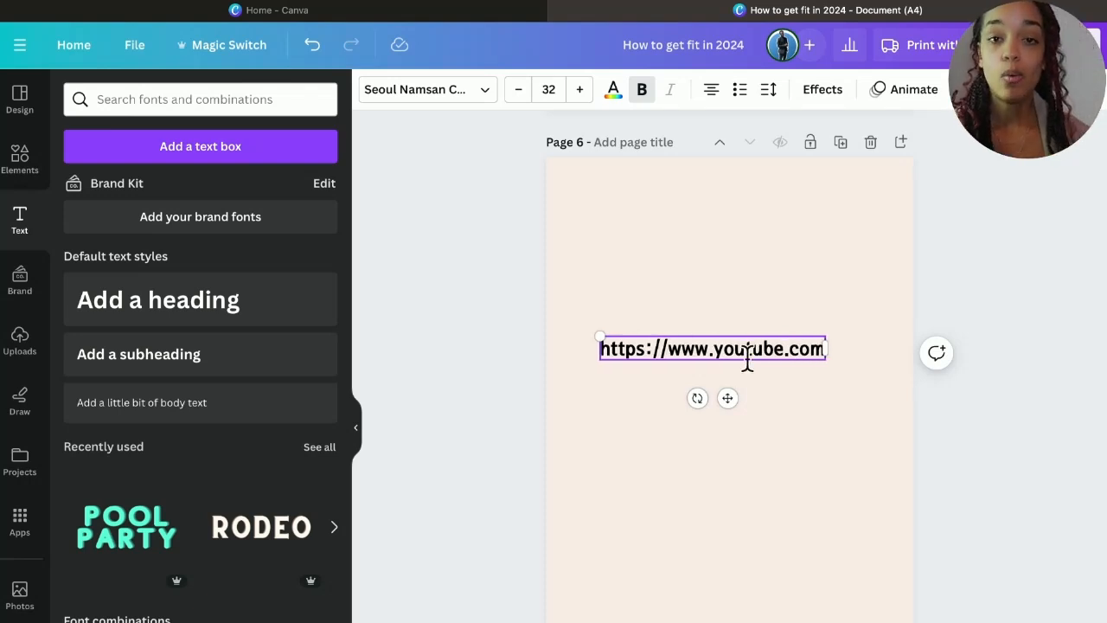
left_click(763, 396)
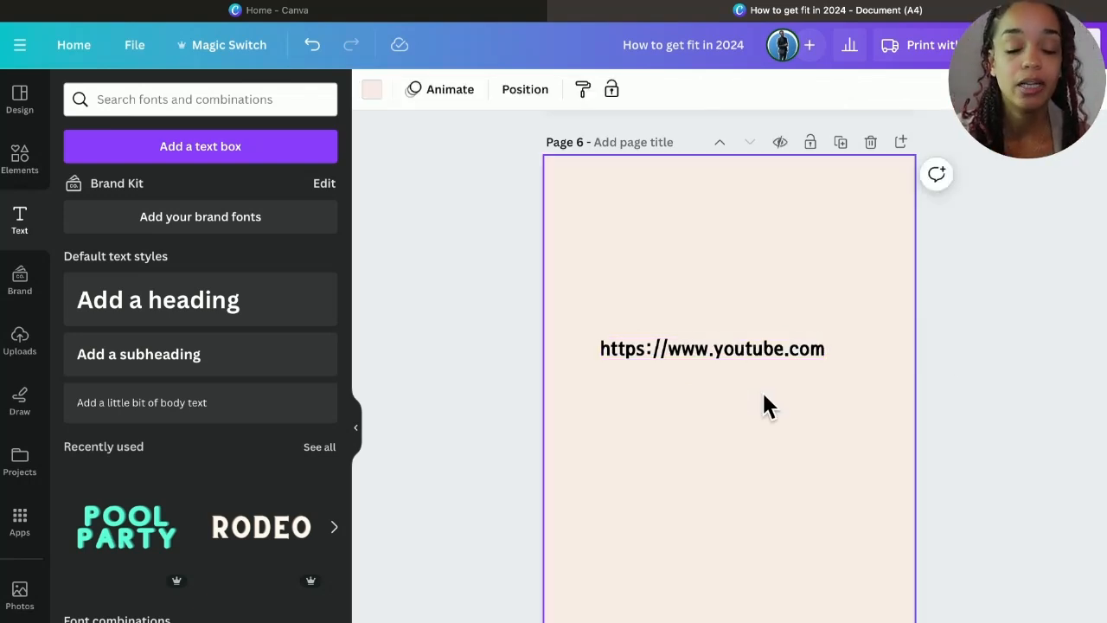
- Link the web address text on page 6 to the YouTube channel's URL, keeping the Link display mode
left_click(742, 356)
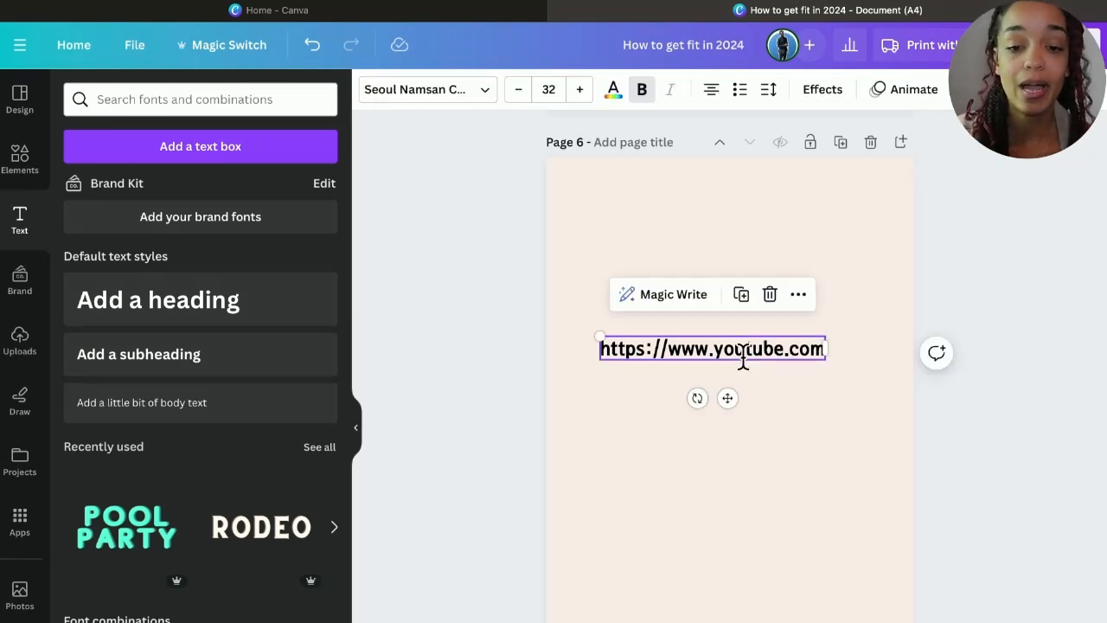
left_click(796, 298)
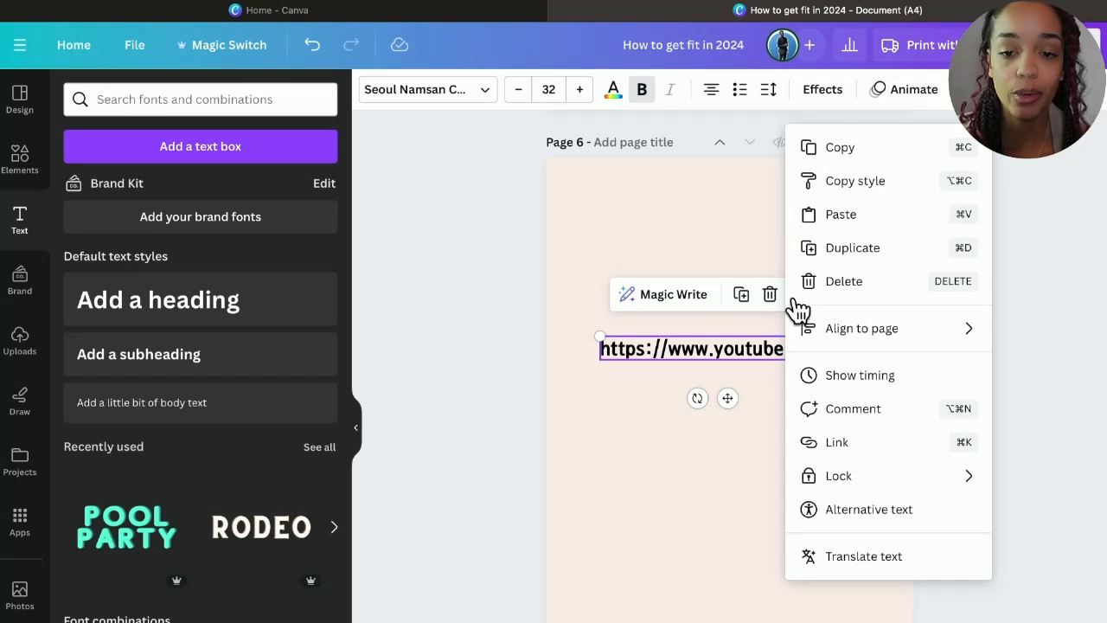
left_click(829, 441)
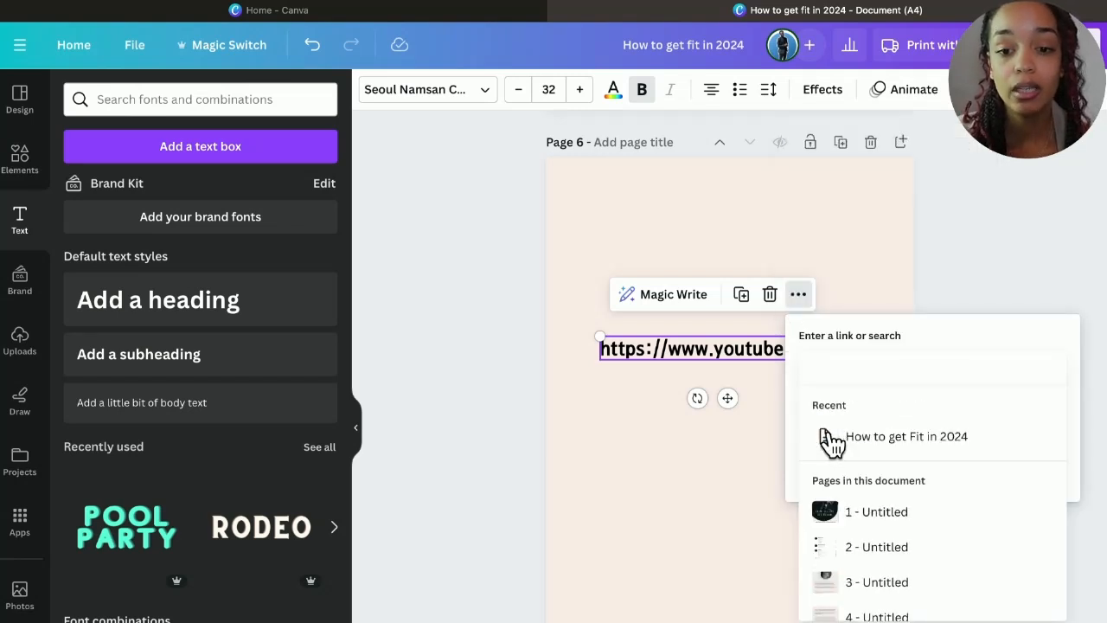
type("https://youtube.com/@ShericeVlogtv?si=qtoMOyczd4lZ3eSm")
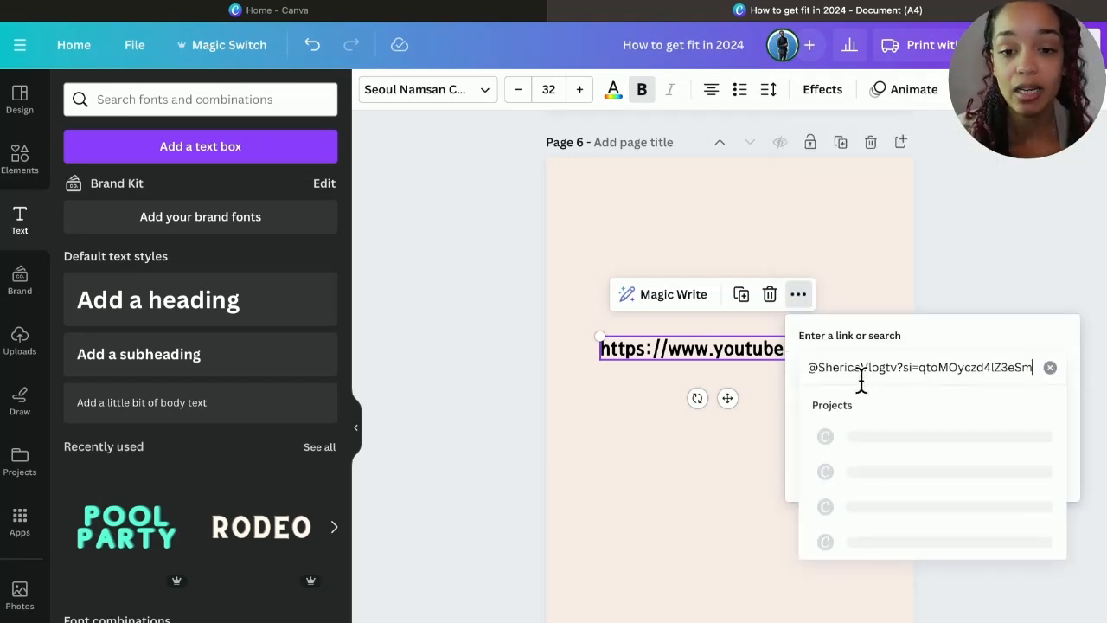
key("Return")
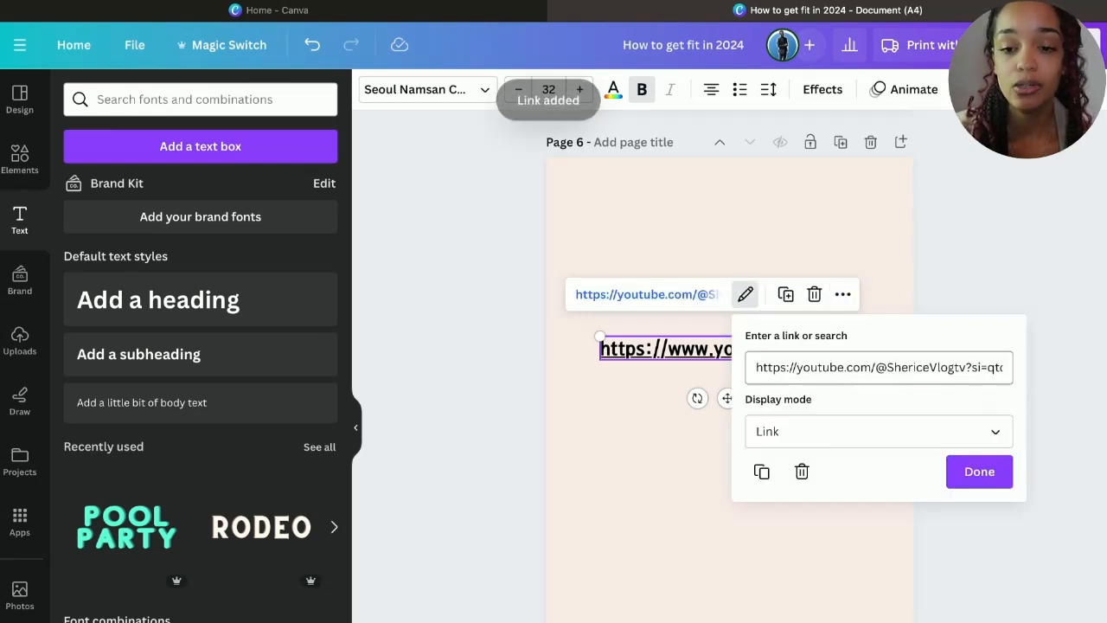
left_click(971, 469)
left_click(803, 473)
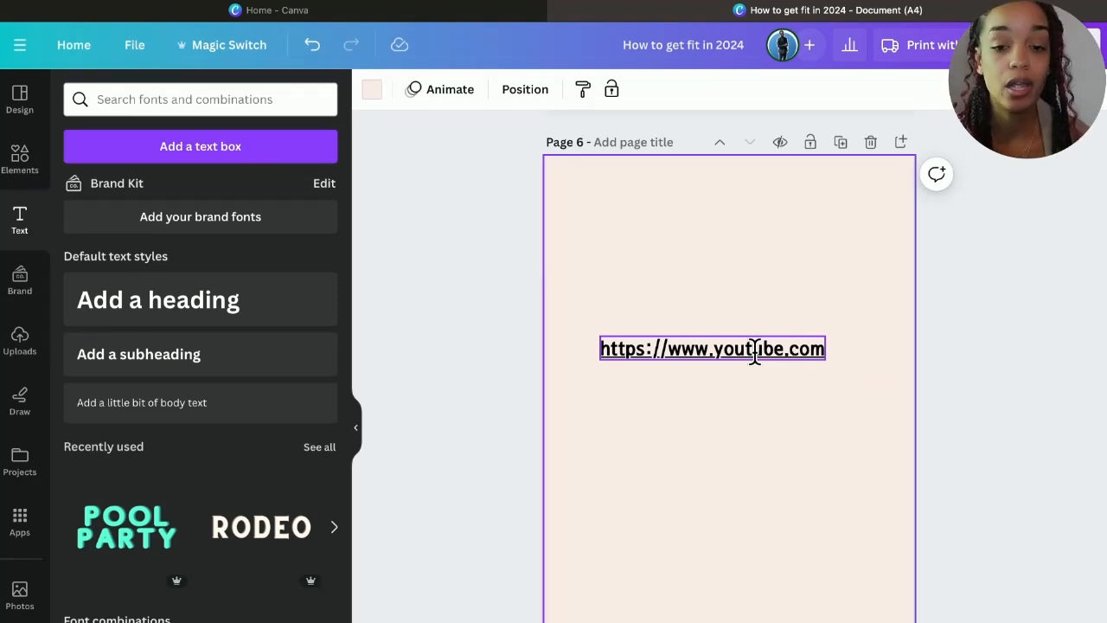
- Review the ebook pages from the link page back to the cover
scroll(755, 350, "up", 15)
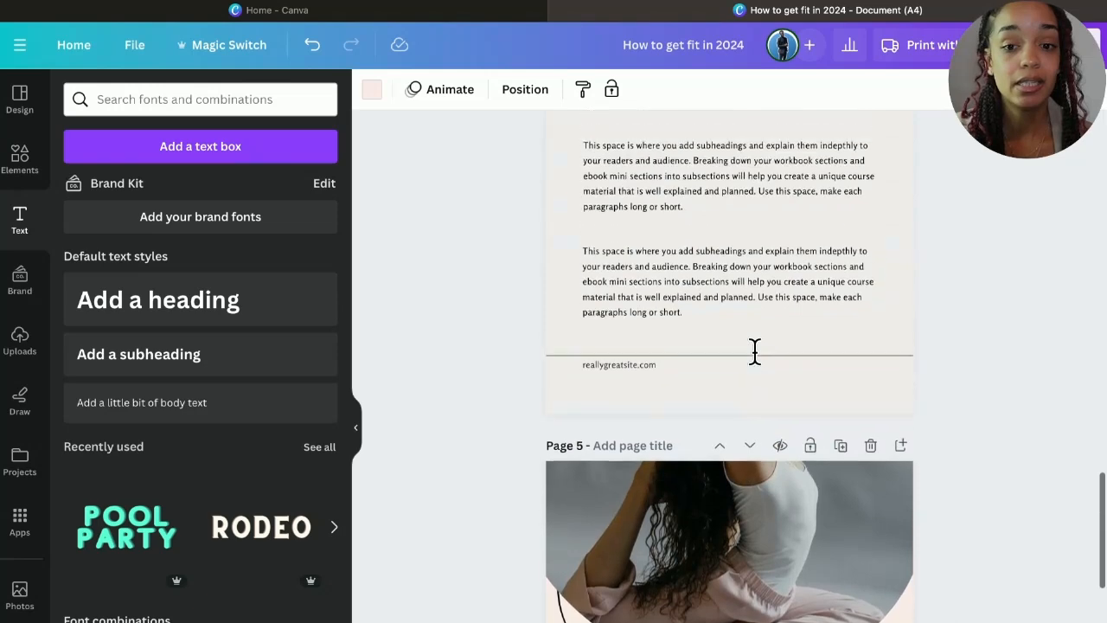
scroll(754, 350, "up", 15)
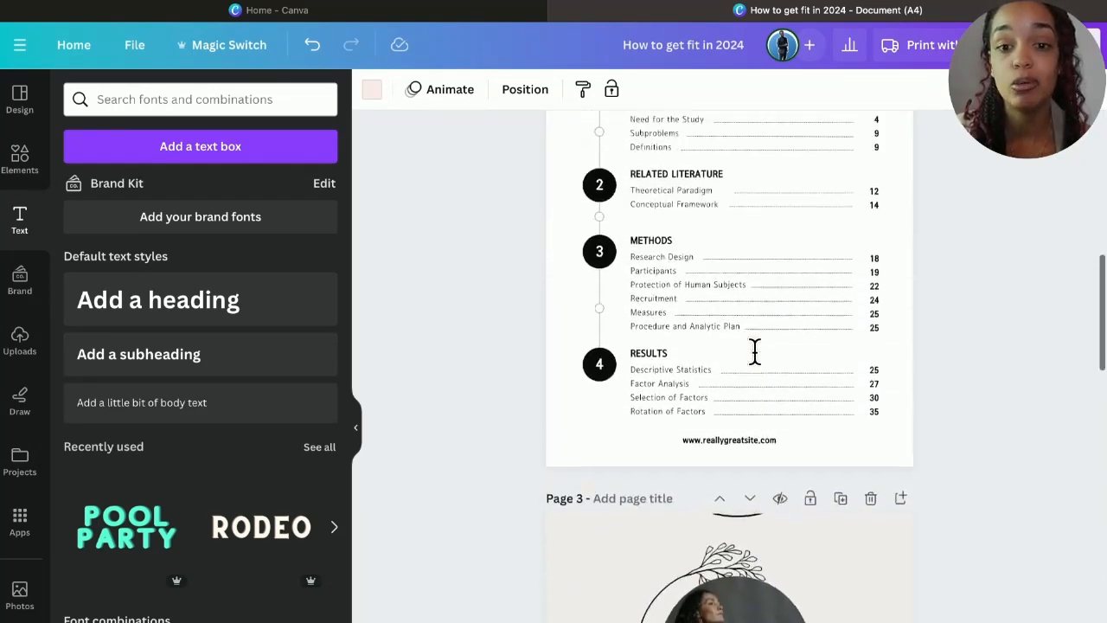
scroll(754, 351, "up", 10)
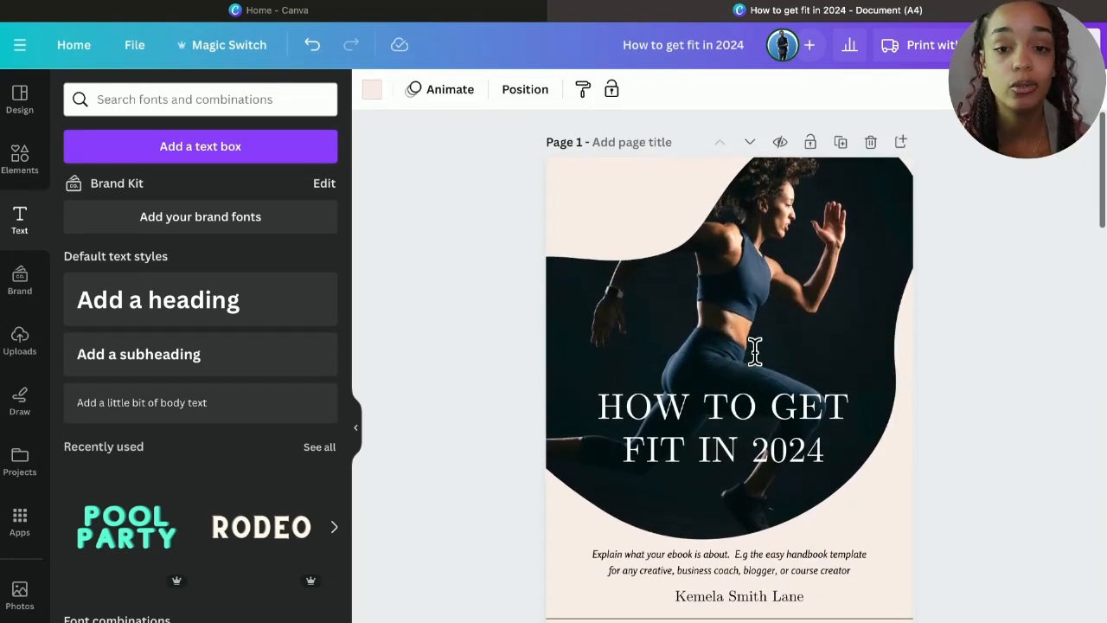